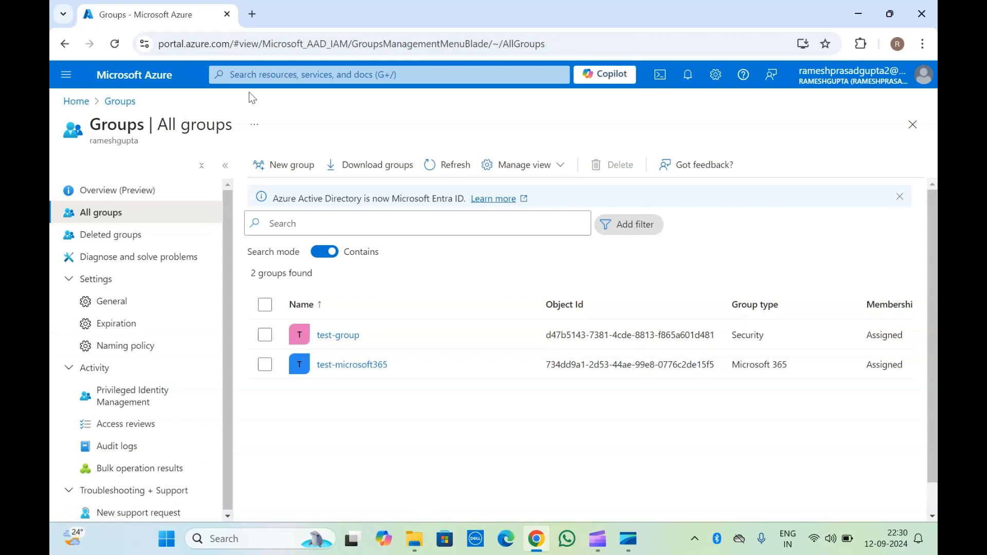
left_click(268, 75)
type("m")
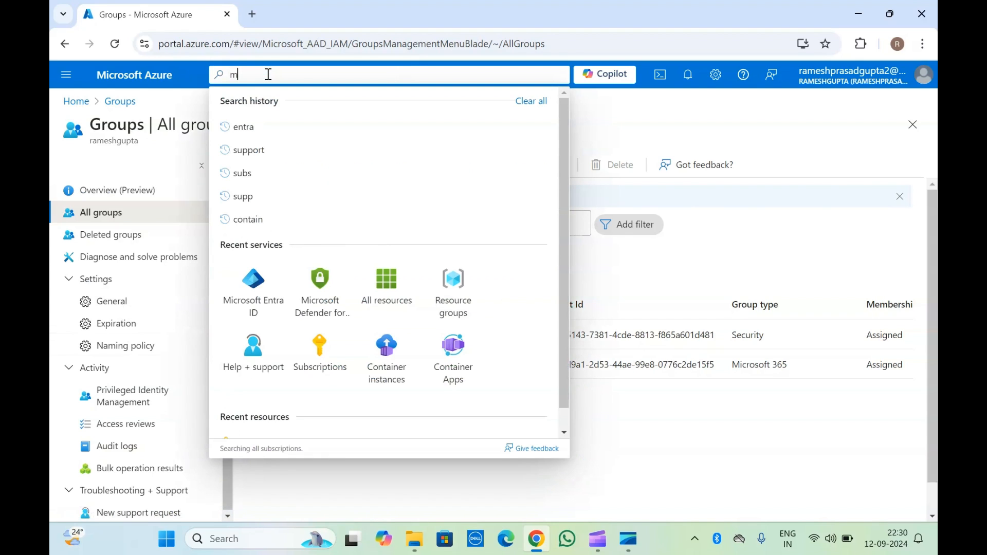
type("icr")
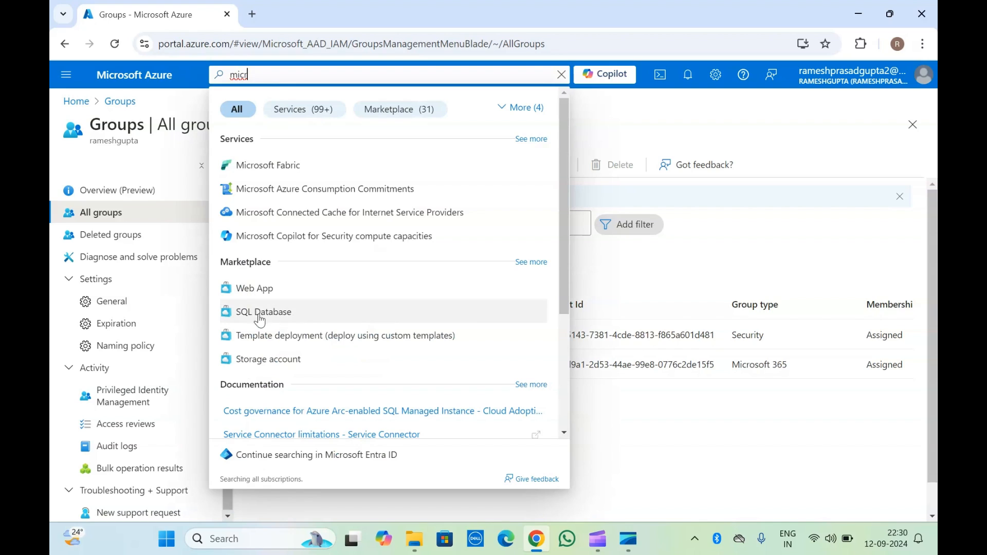
type("o")
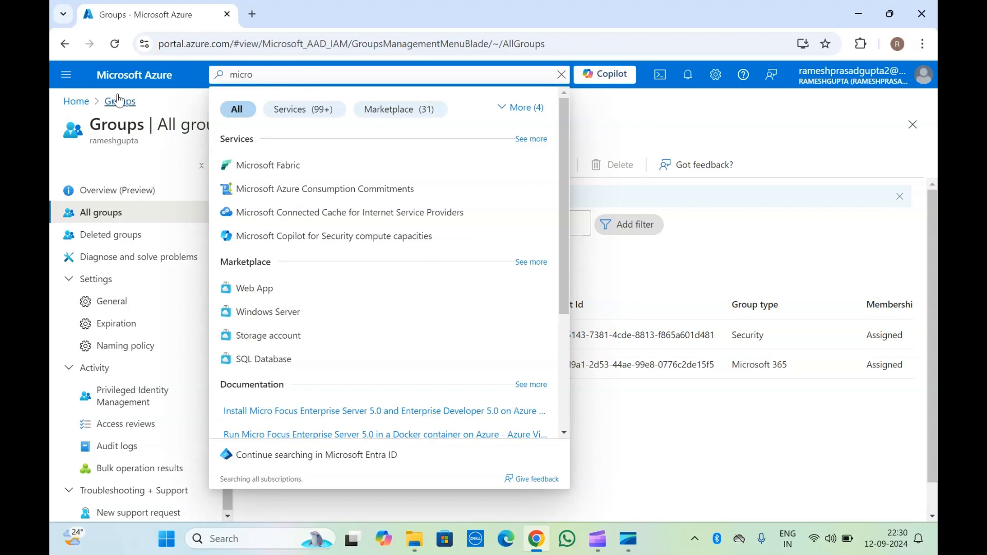
- Open Microsoft Entra ID from the portal home page and show the tenant's list of all groups
left_click(79, 102)
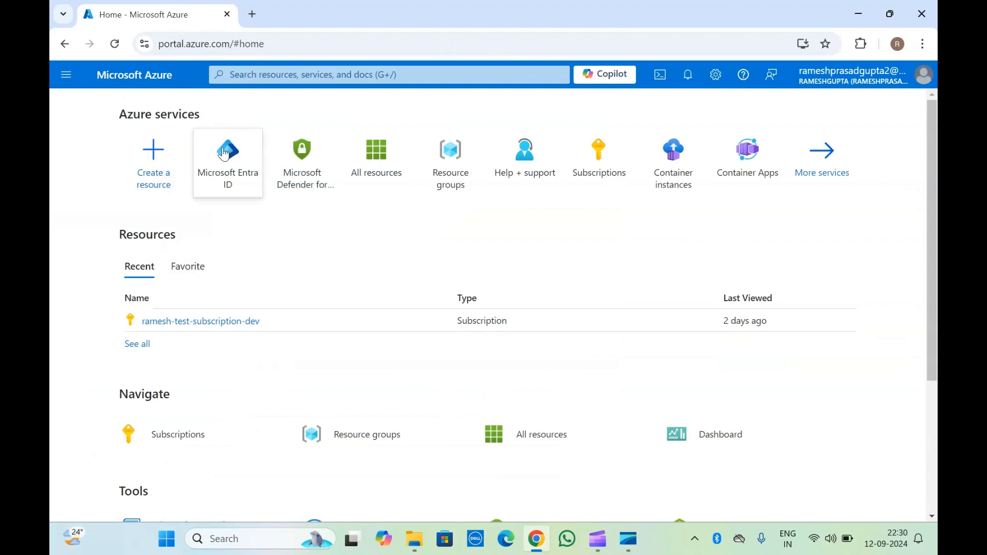
left_click(226, 150)
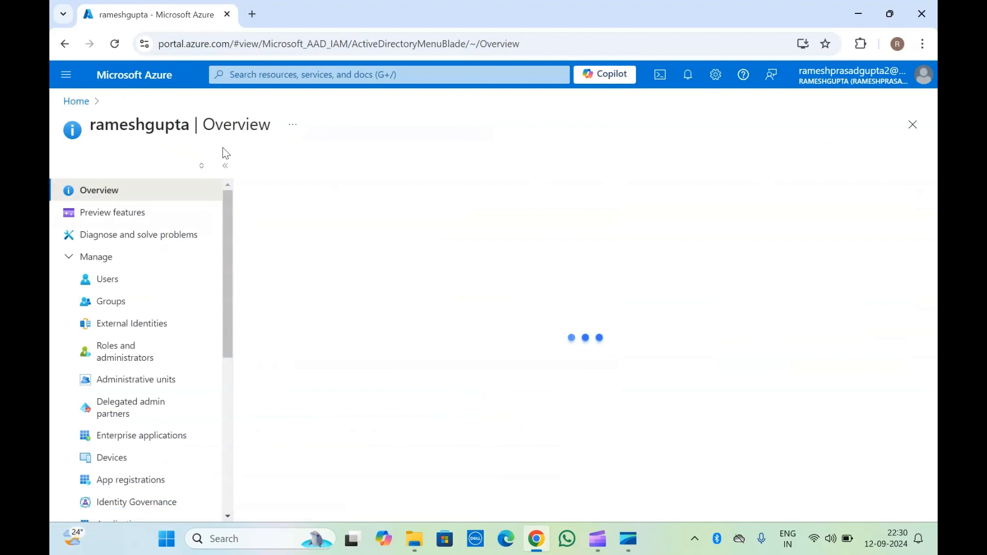
left_click(281, 77)
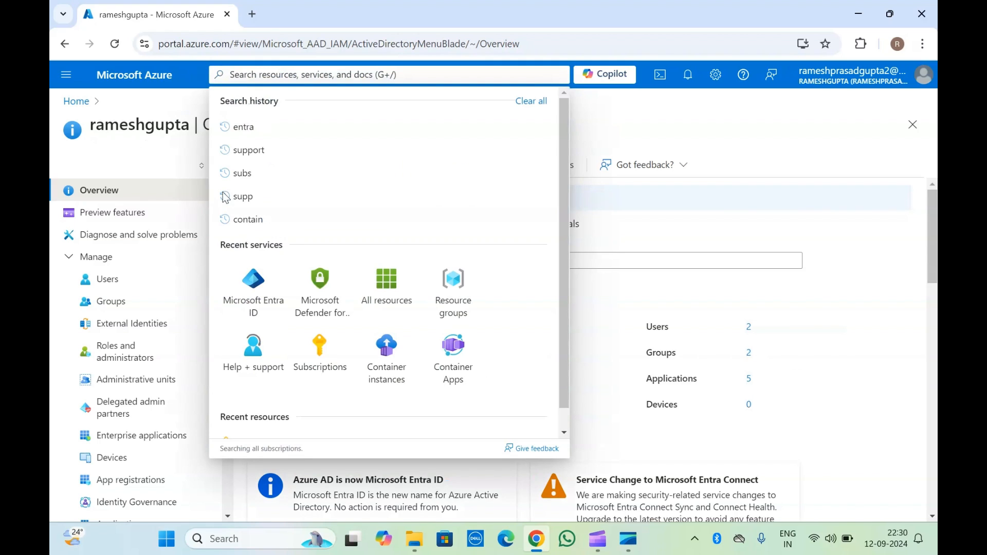
left_click(147, 128)
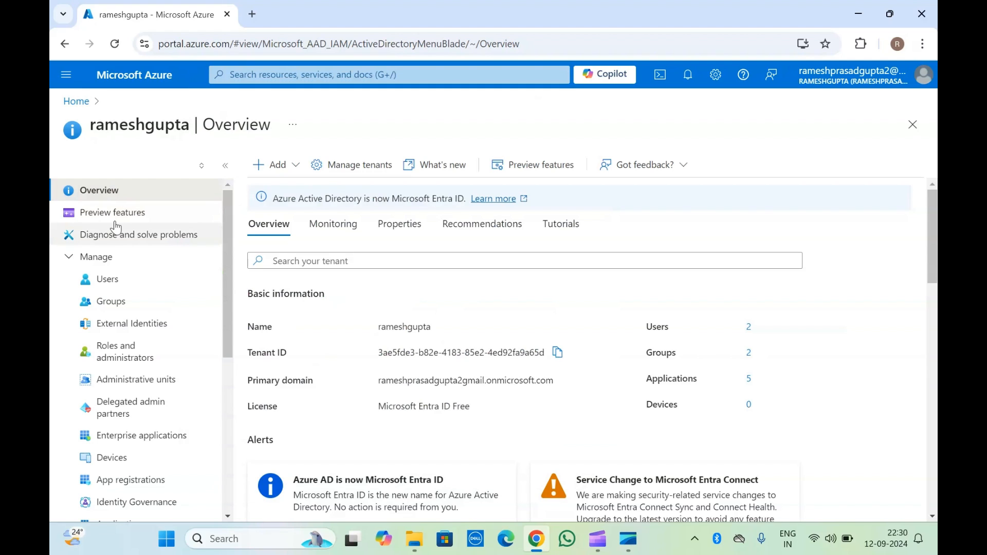
left_click(109, 303)
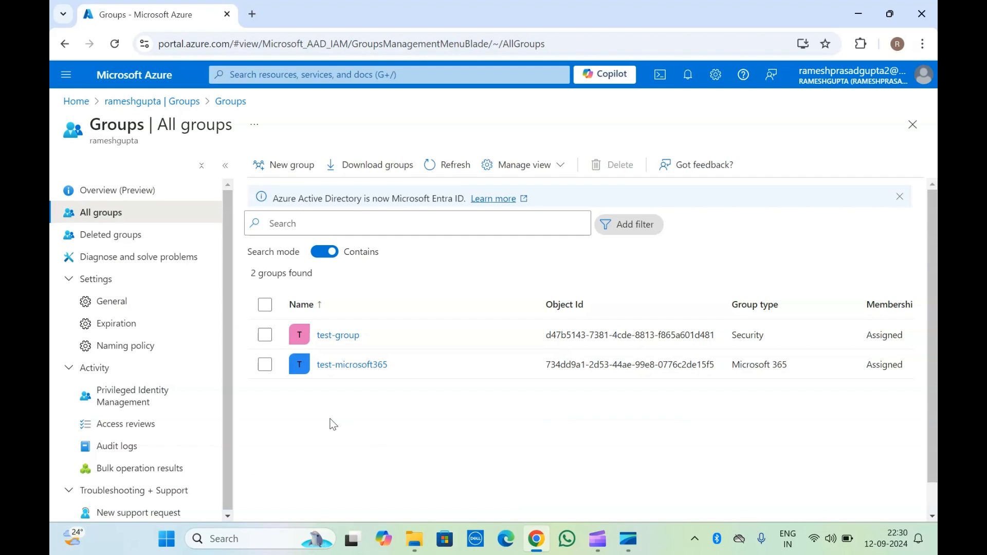
- Check the columns of the groups list and start creating a new group
scroll(755, 408, "right", 10)
scroll(756, 407, "left", 10)
left_click(288, 171)
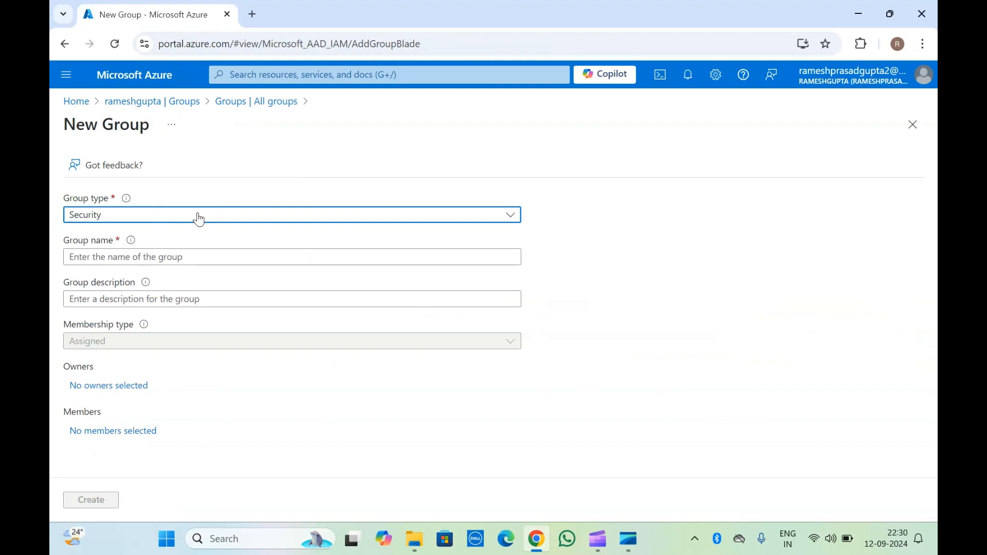
left_click(101, 129)
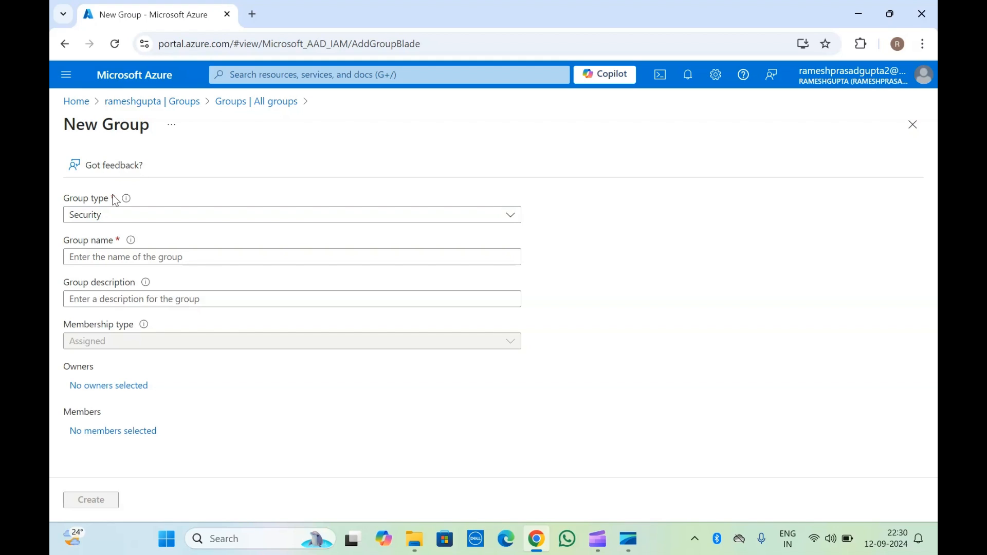
- Read the Group type explanation, focusing on what security groups are used for and who can be members
mouse_move(126, 201)
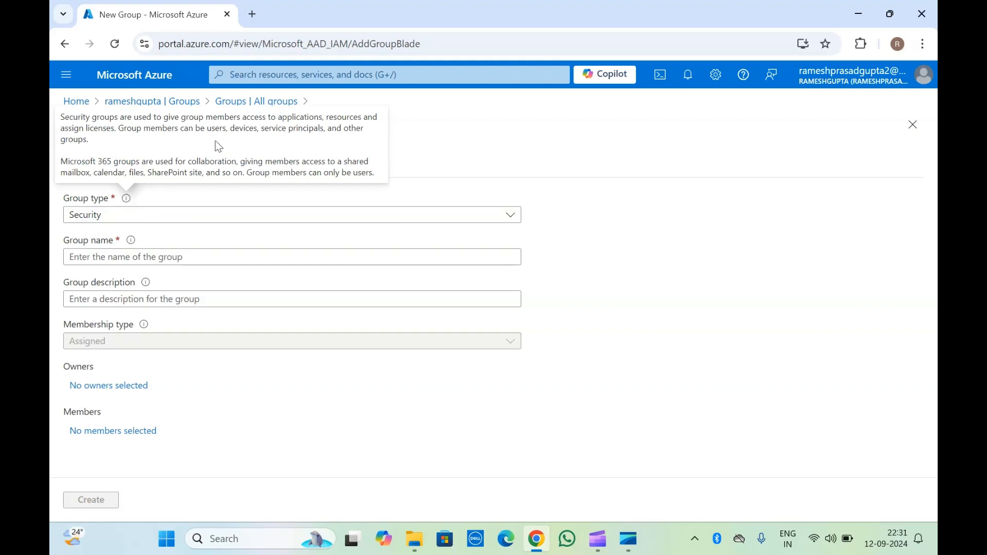
mouse_move(61, 116)
left_mouse_down()
mouse_move(95, 128)
mouse_move(92, 138)
mouse_move(60, 118)
left_mouse_up()
left_click(91, 139)
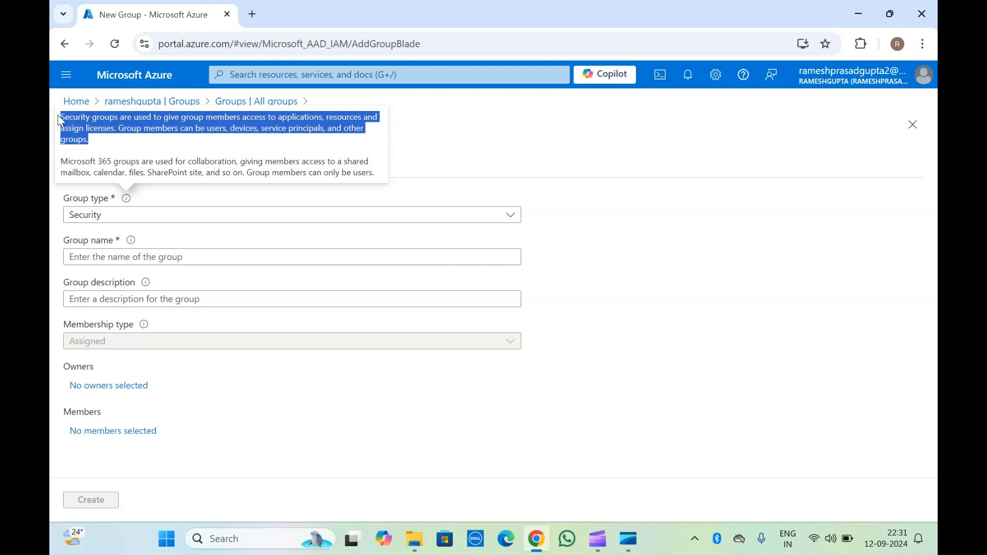
left_click(61, 121)
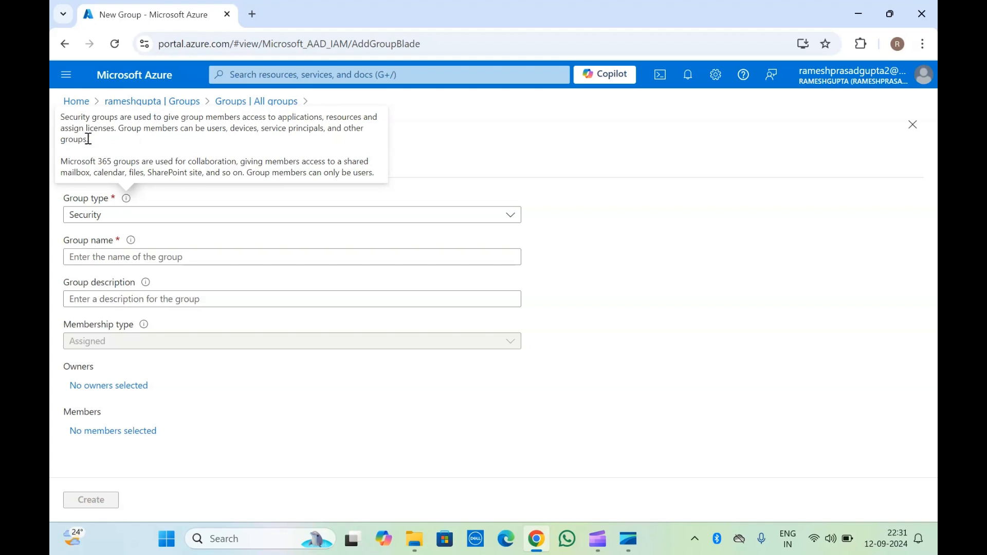
left_click_drag(64, 122, 90, 138)
left_click(91, 138)
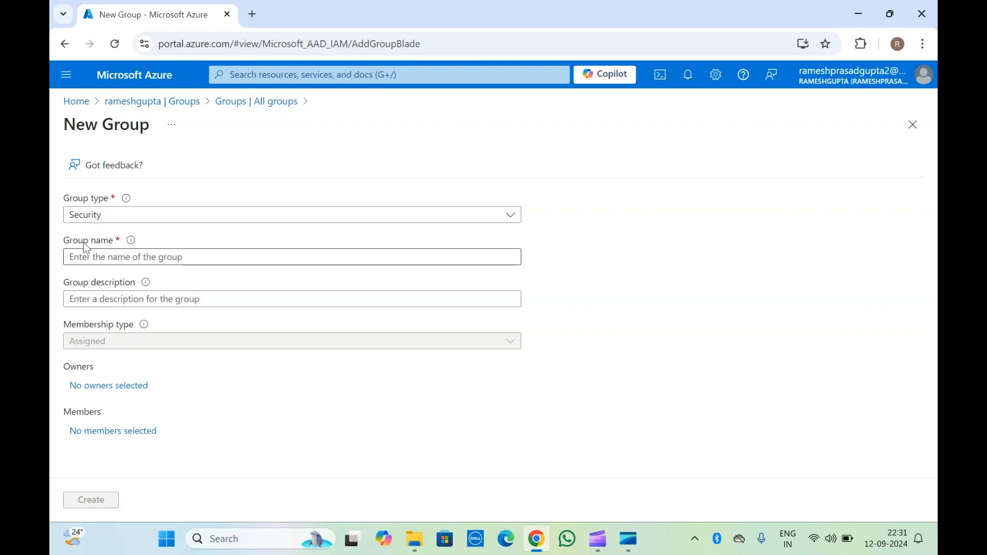
- Name the new security group "ado-security" and describe it as "this group is for ado"
left_click(123, 258)
type("ado-security")
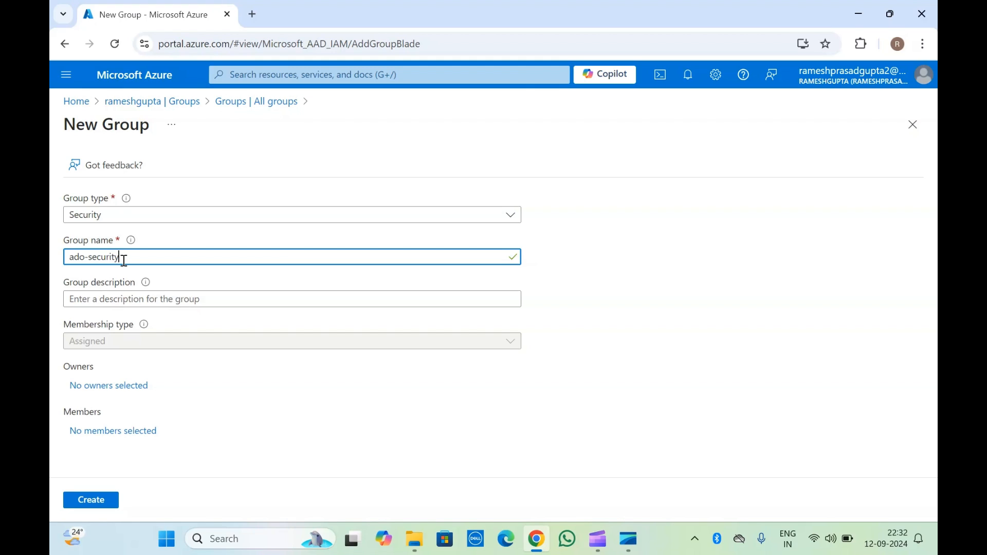
left_click(136, 300)
type("t")
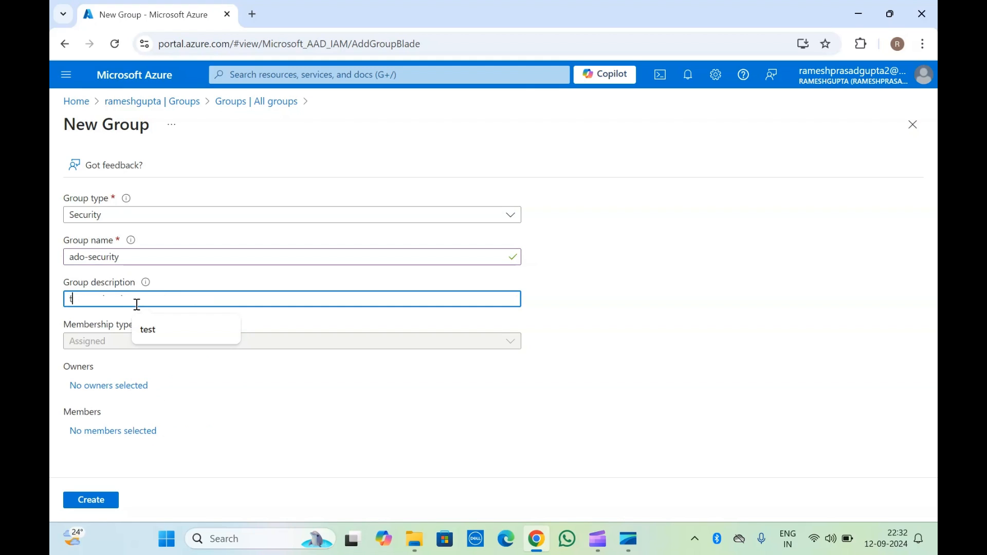
type("his group is for ado")
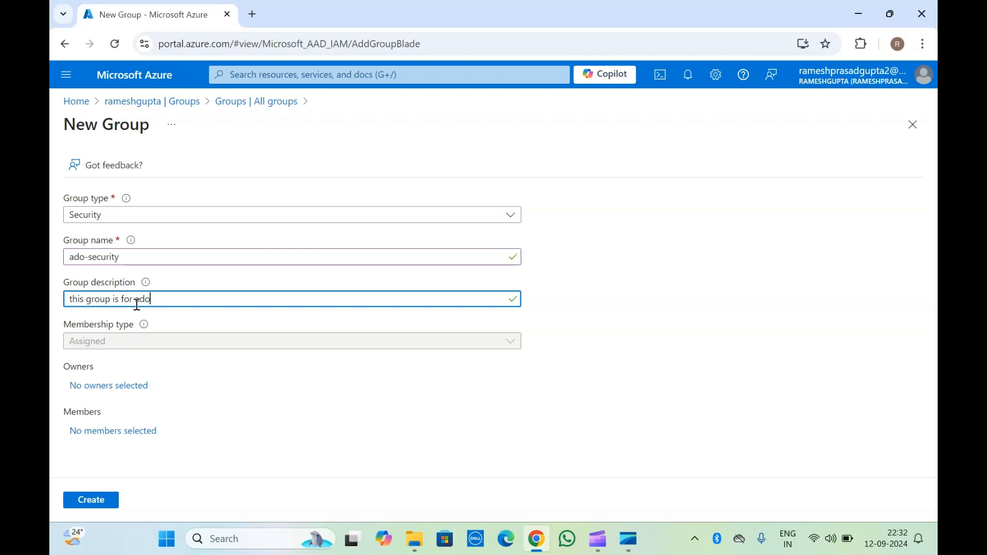
- Assign the first listed user as the owner of the new group
left_click(116, 392)
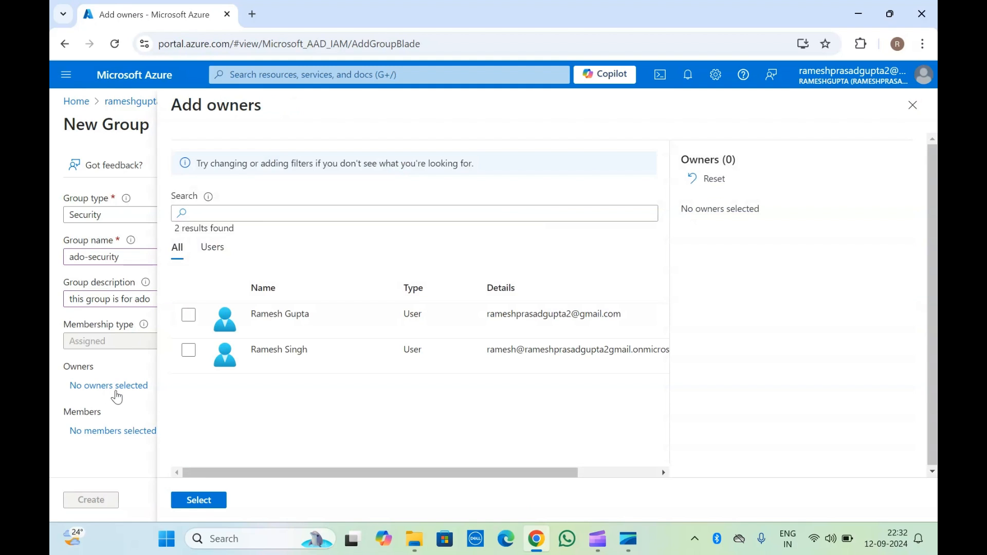
left_click(190, 321)
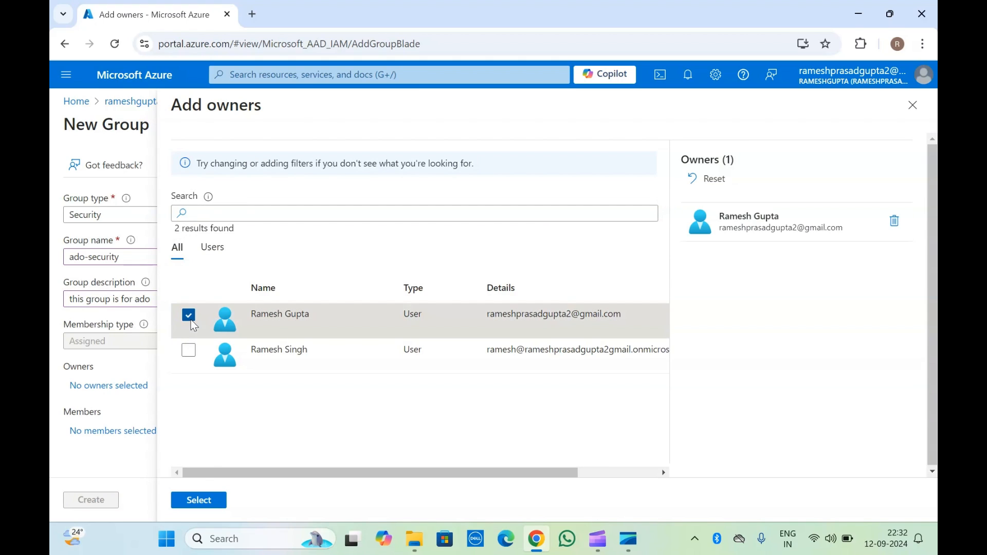
left_click(201, 500)
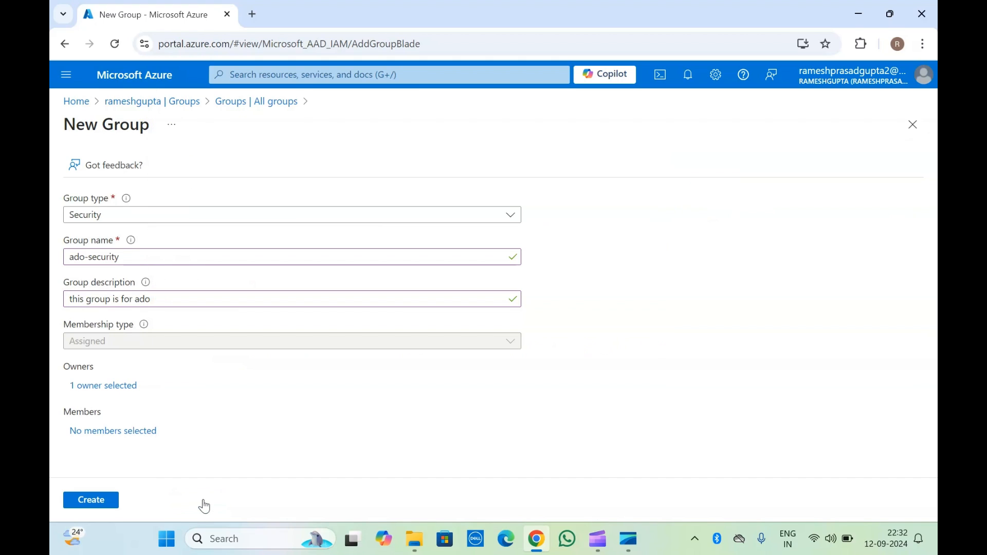
- Add test-group, the user who owns the group, Azure Container Apps Arc and Azure Cosmos DB as members
left_click(119, 433)
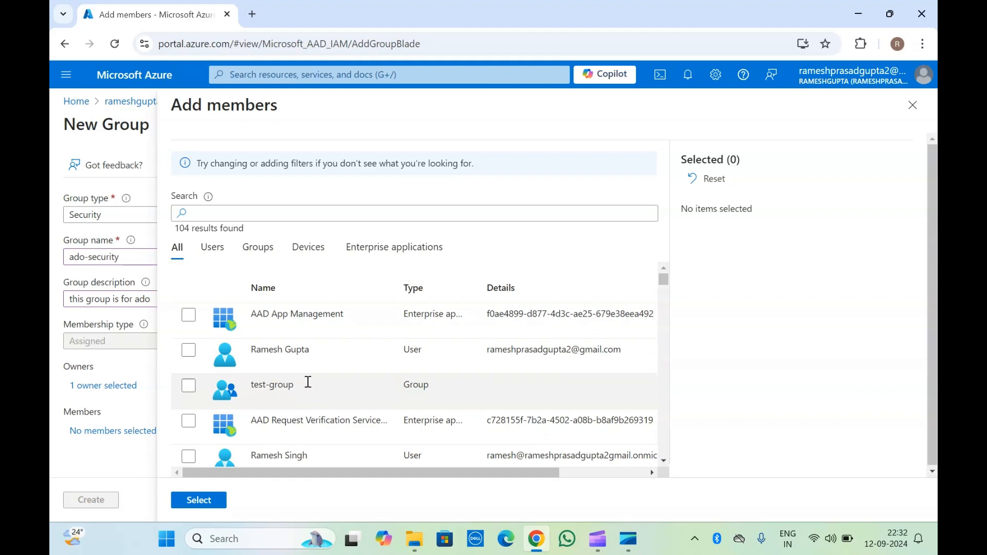
left_click(189, 387)
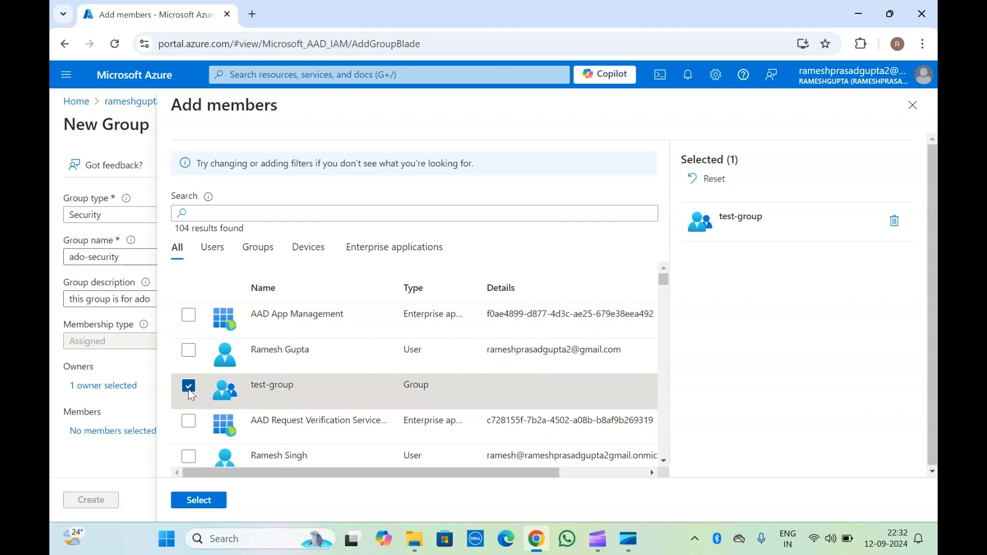
left_click(187, 357)
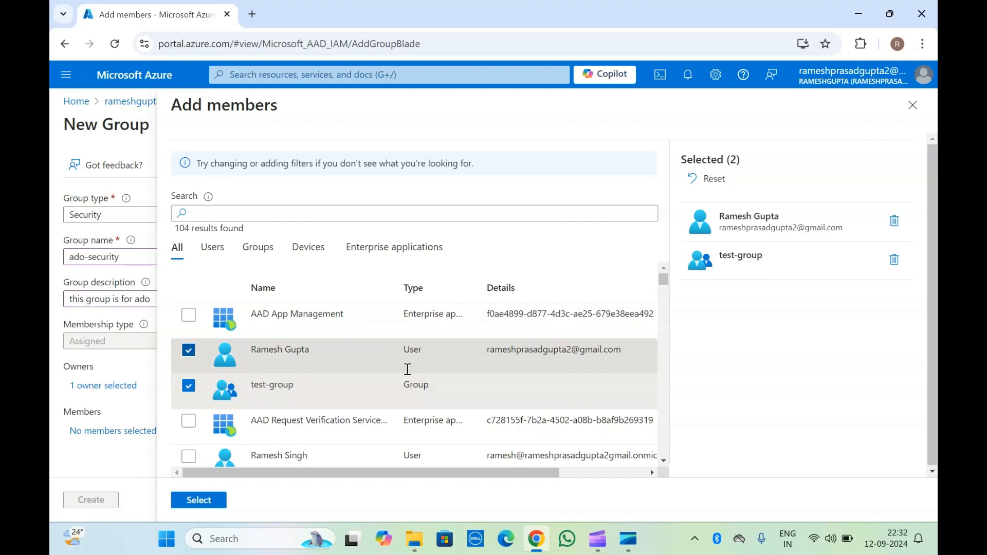
scroll(408, 369, "down", 8)
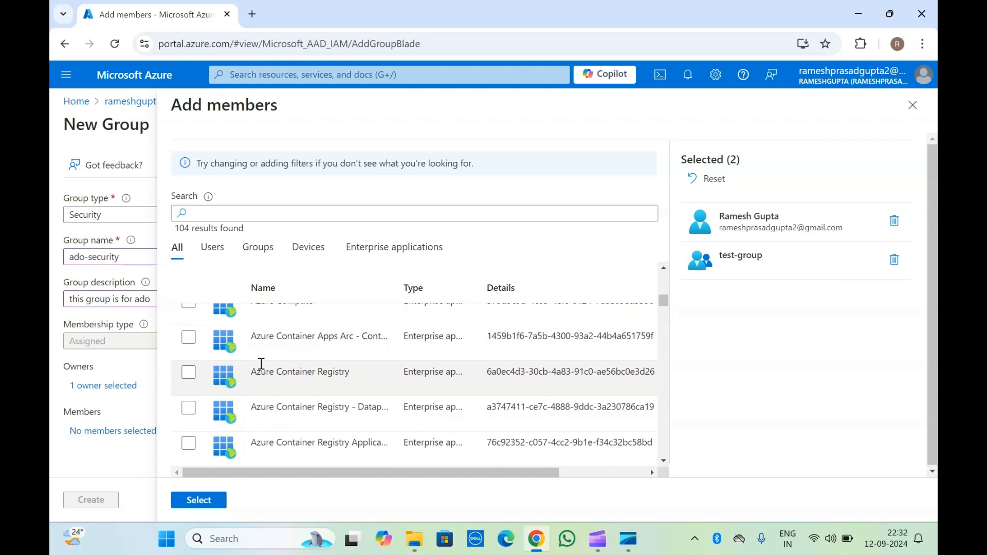
left_click(189, 338)
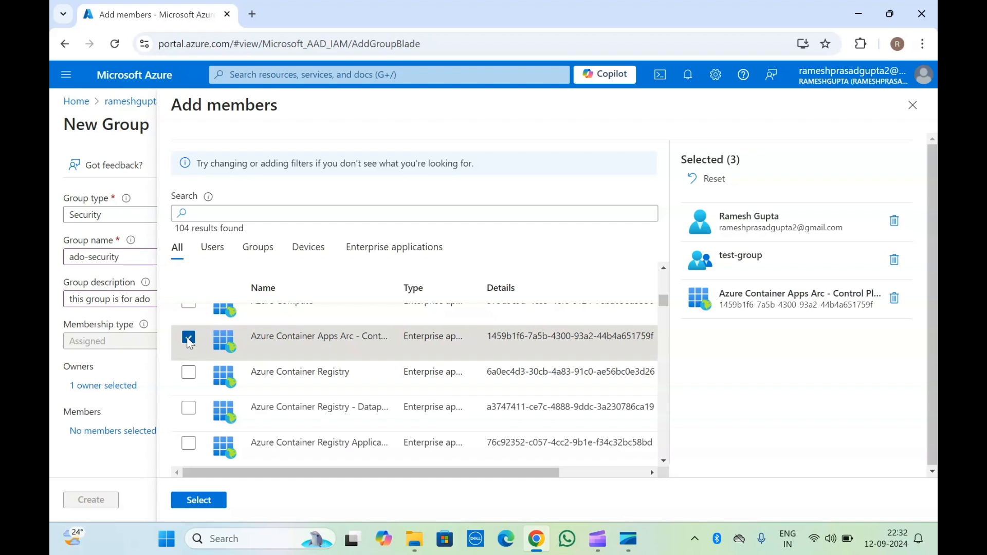
scroll(190, 344, "down", 4)
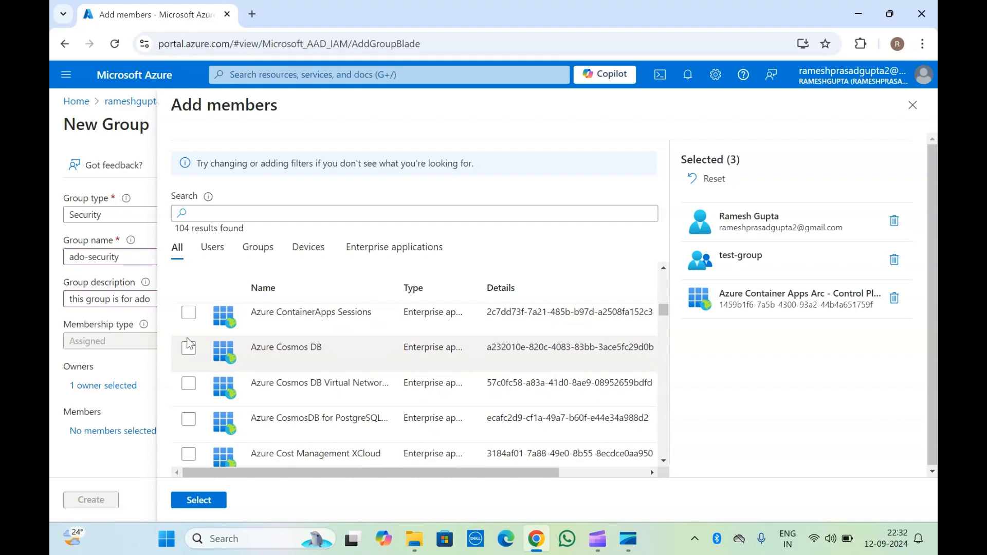
left_click(189, 347)
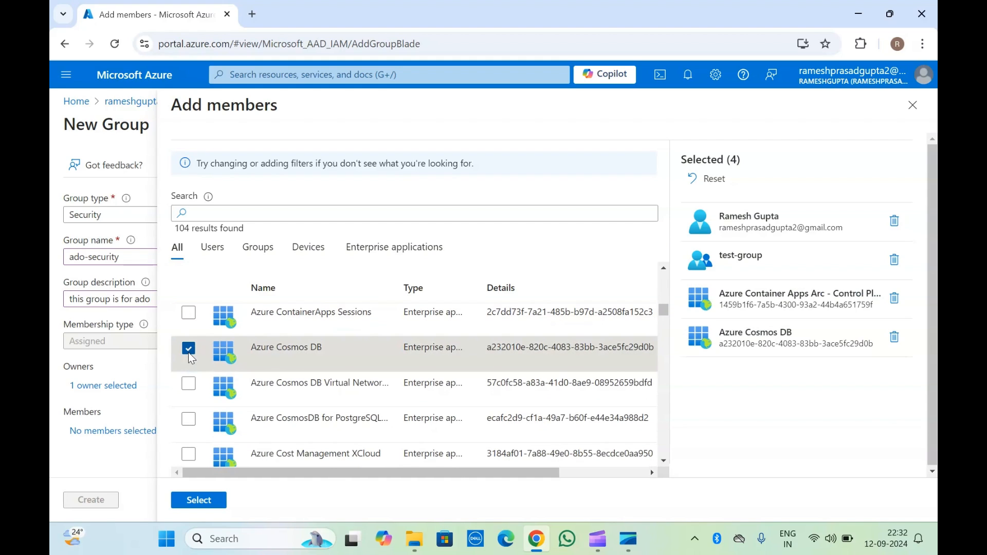
left_click(198, 500)
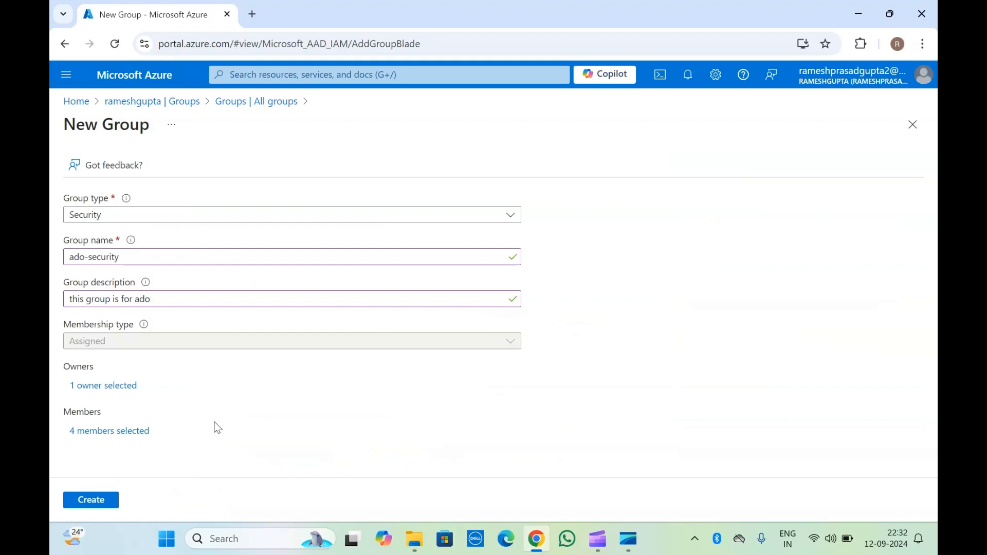
- Create the group and reload the groups list to check the new group's columns
left_click(94, 499)
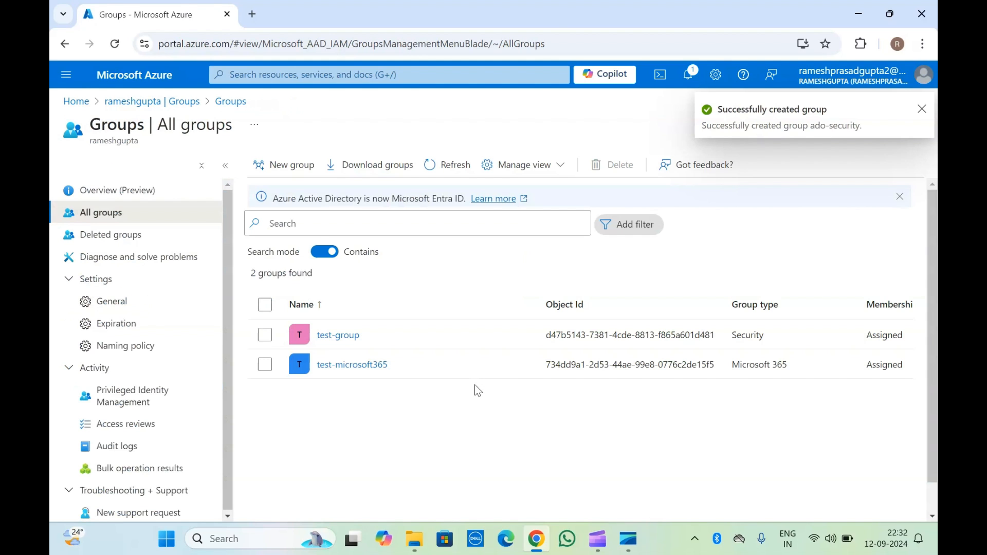
left_click(115, 51)
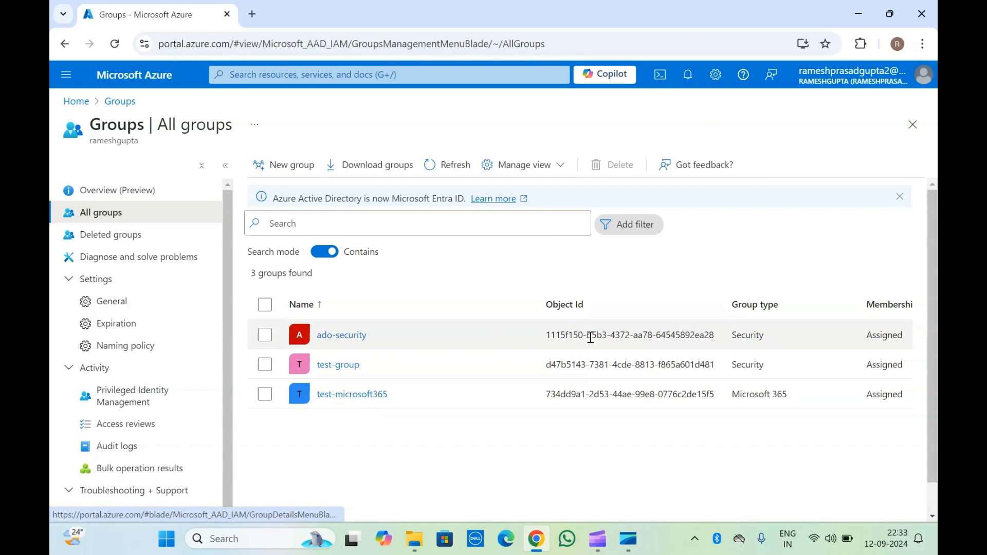
scroll(591, 337, "right", 4)
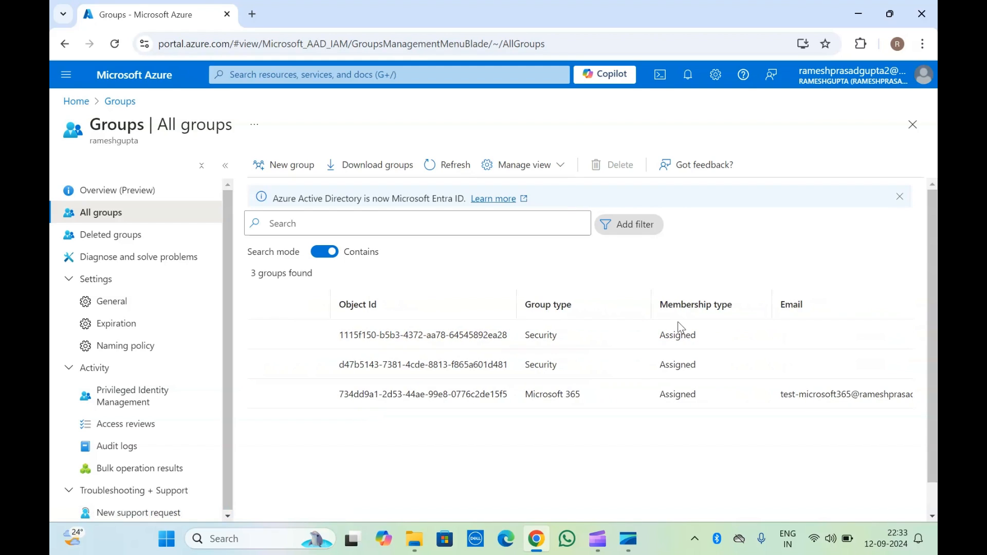
scroll(673, 334, "right", 3)
scroll(679, 327, "right", 2)
scroll(679, 329, "left", 8)
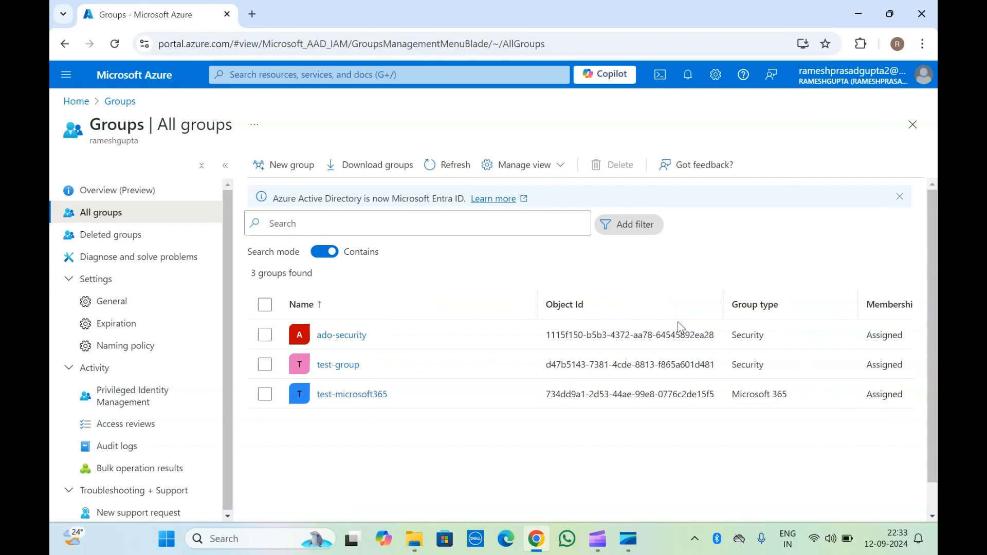
- Open the ado-security group and review its overview, including the member breakdown by type and the feed
left_click(342, 335)
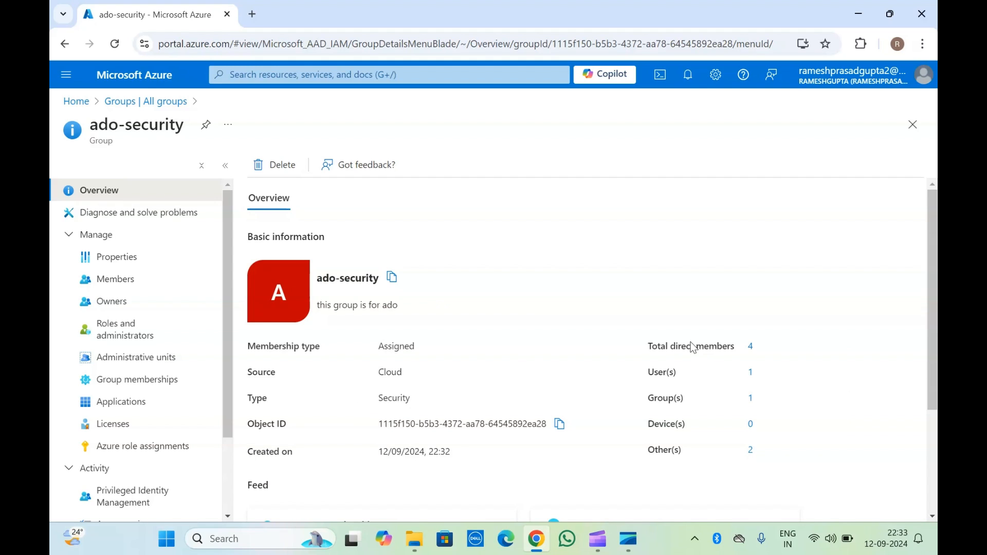
scroll(694, 347, "down", 2)
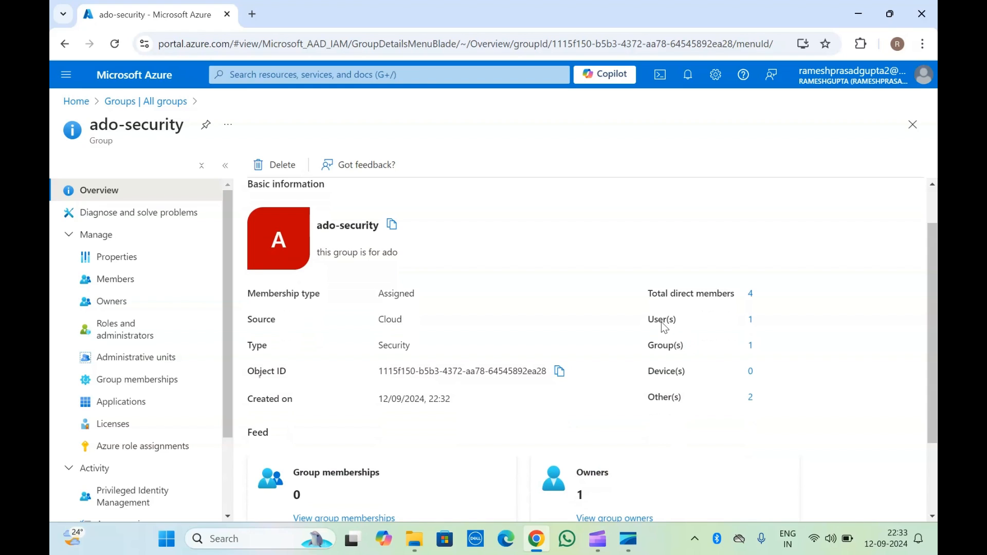
triple_click(670, 377)
left_click(670, 377)
left_click_drag(649, 397, 774, 394)
left_click(774, 389)
scroll(425, 425, "down", 2)
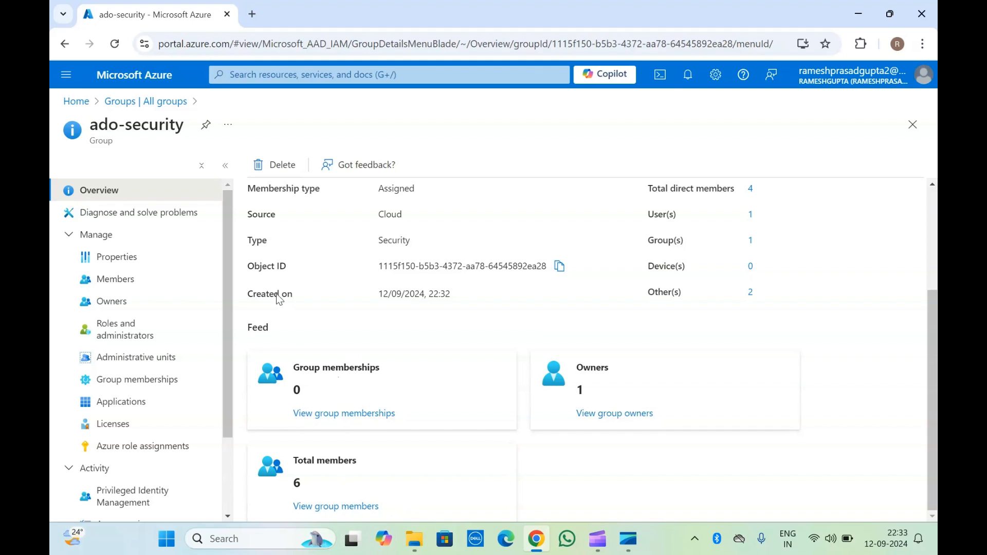
- Review the common problems under Diagnose and solve problems for the group, and check the group's properties
left_click(157, 218)
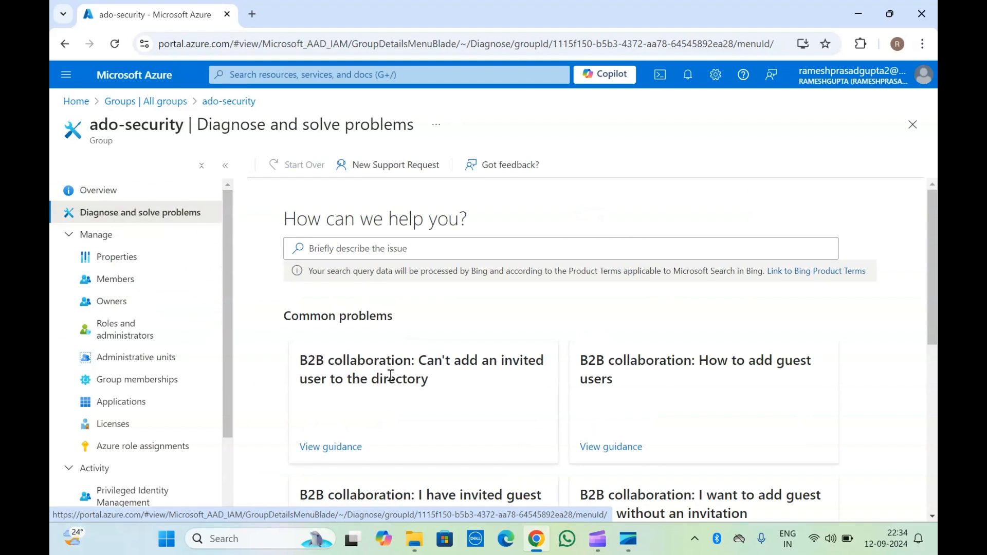
scroll(361, 385, "down", 6)
scroll(361, 384, "up", 6)
left_click(134, 264)
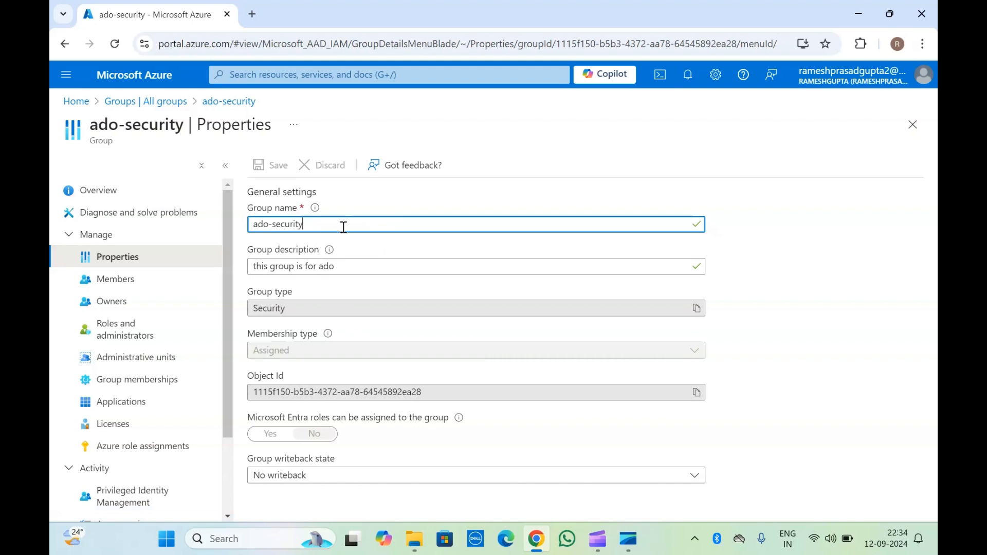
- Try to add the Azure Compute and Azure Container Apps Arc enterprise applications as direct members of ado-security
left_click(117, 288)
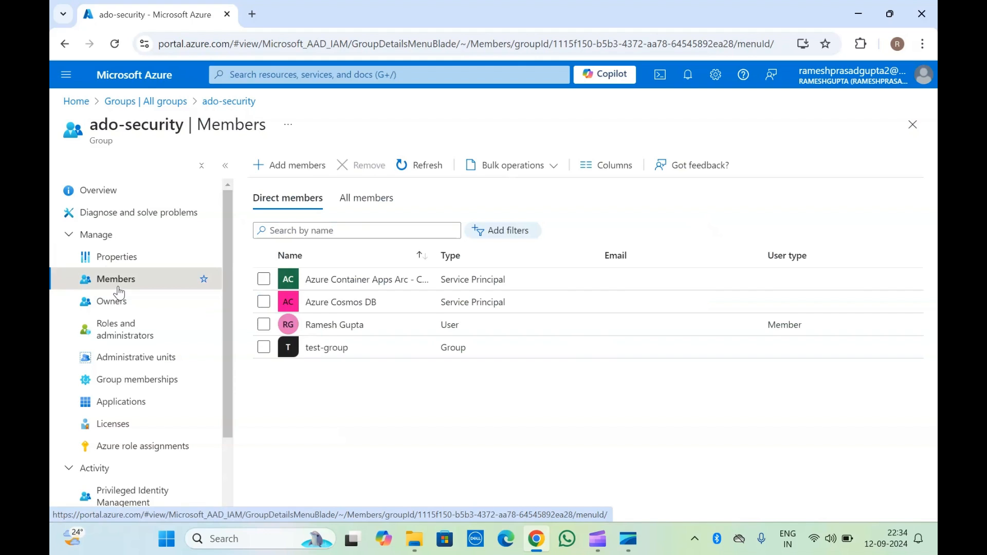
left_click(282, 172)
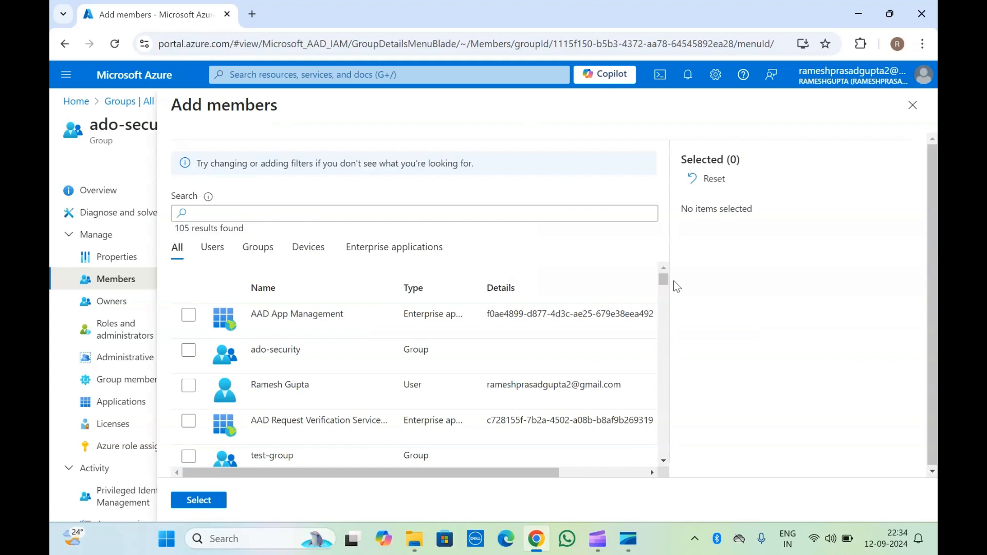
scroll(381, 379, "down", 8)
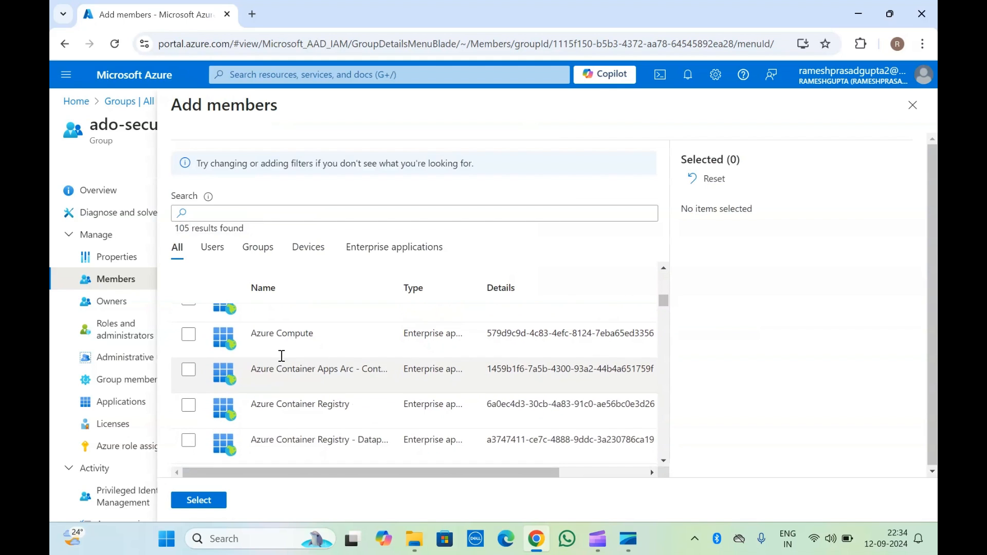
left_click(190, 334)
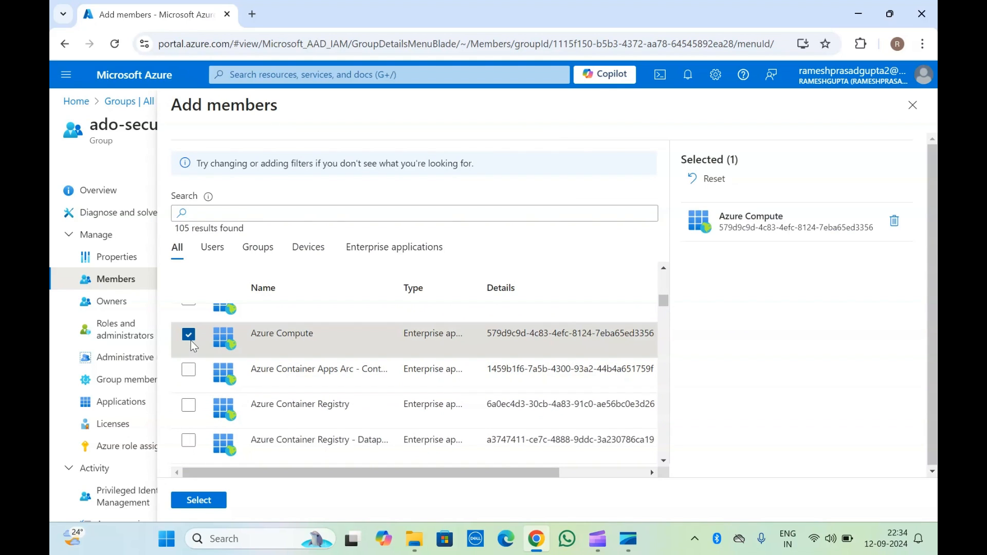
left_click(190, 370)
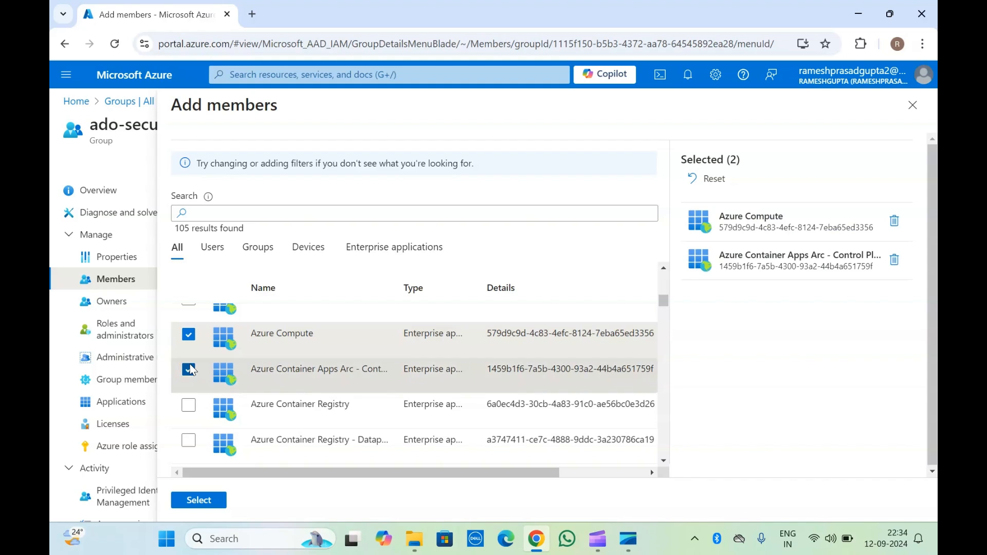
left_click(198, 500)
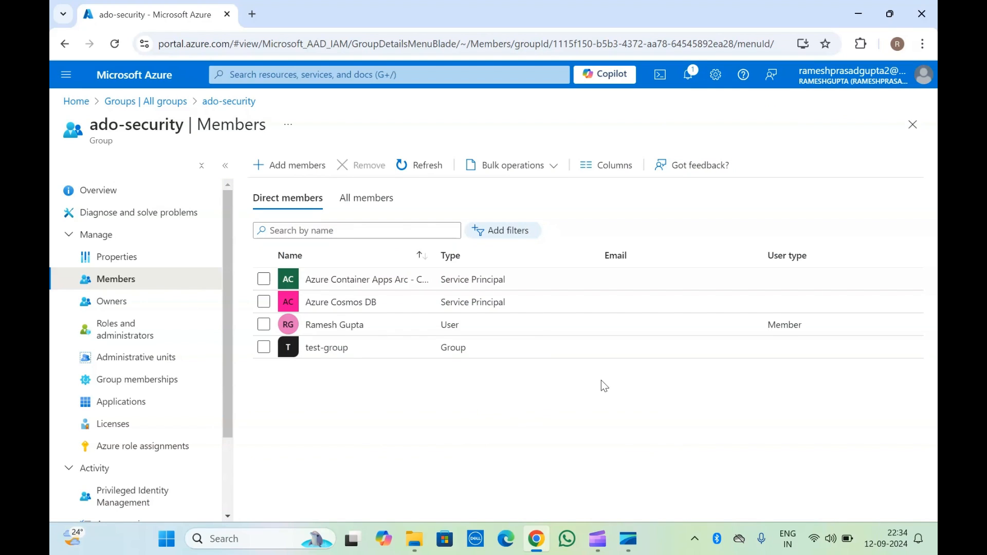
- Examine the bulk import and bulk remove forms for group members, including the CSV upload option, without submitting anything
left_click(503, 171)
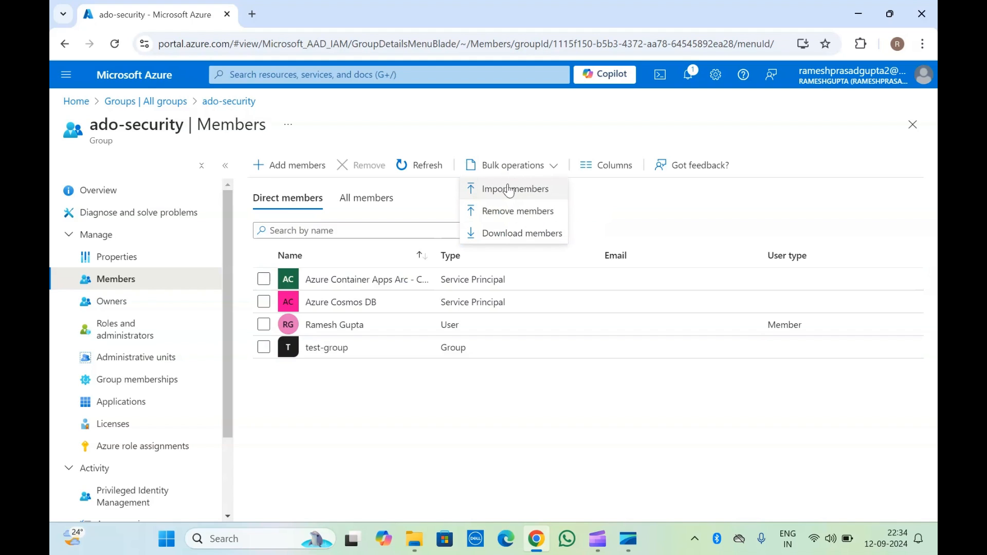
left_click(511, 190)
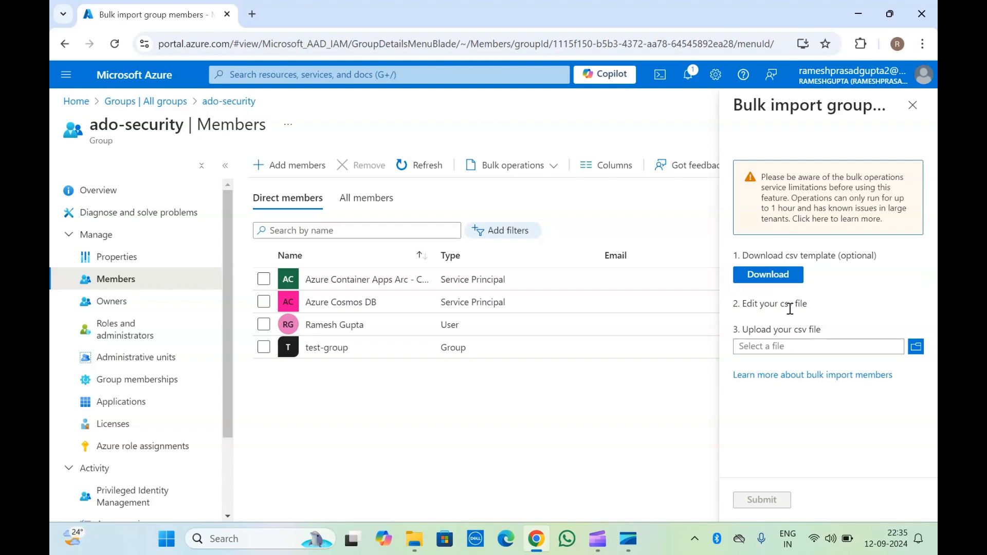
left_click(918, 349)
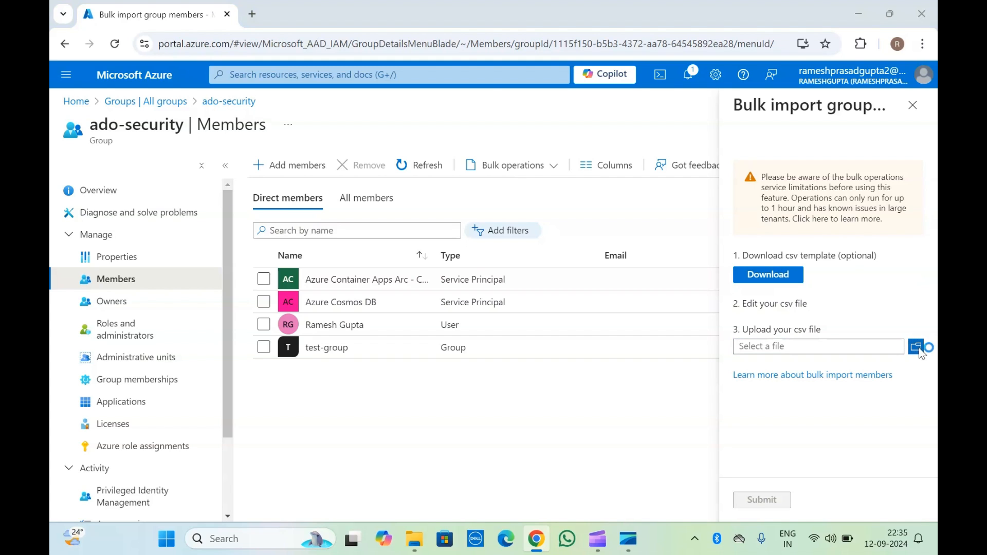
left_click(477, 11)
left_click(912, 106)
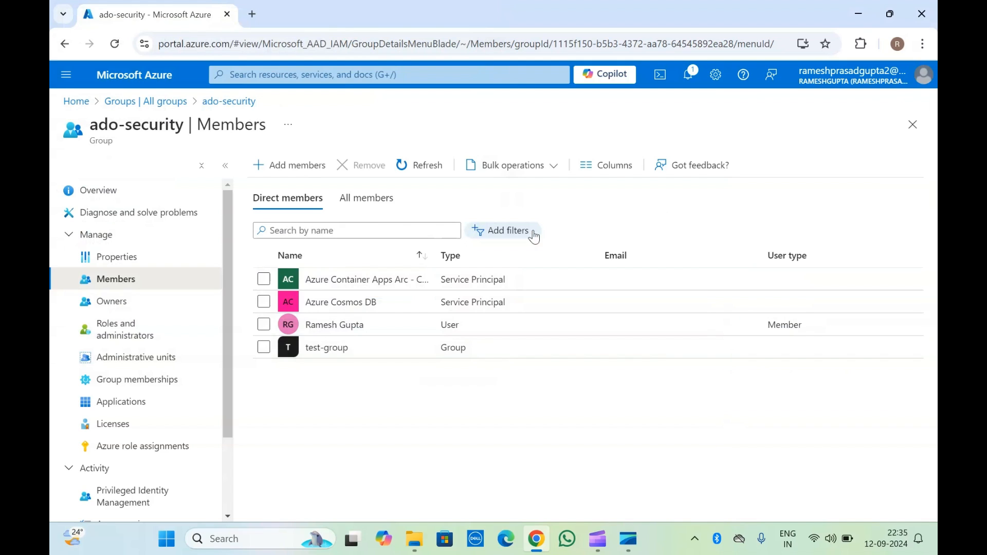
left_click(508, 165)
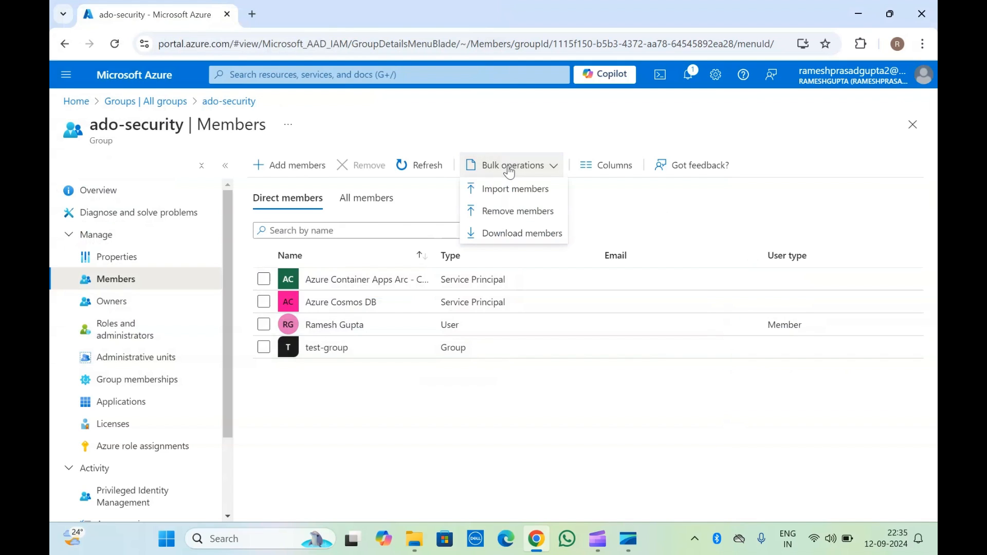
left_click(508, 212)
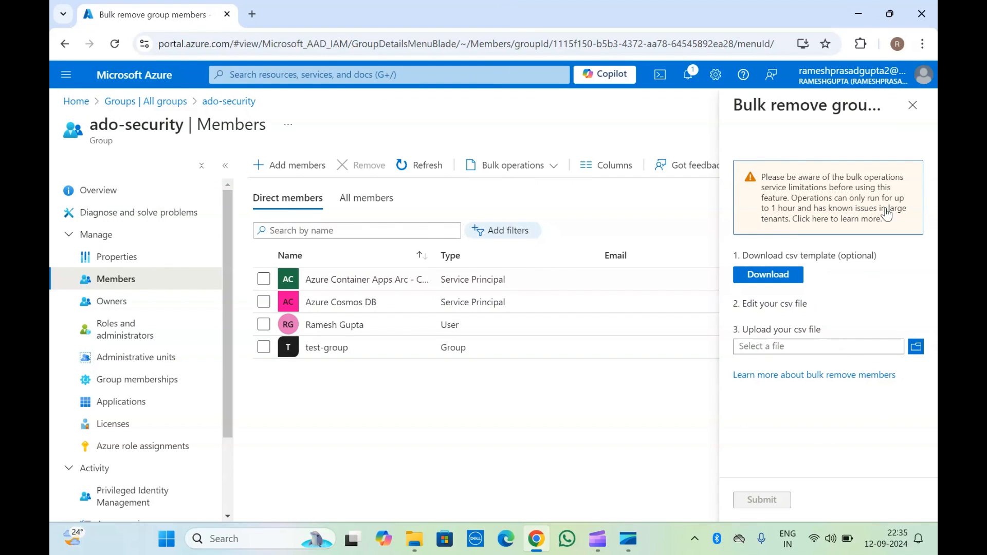
left_click(911, 117)
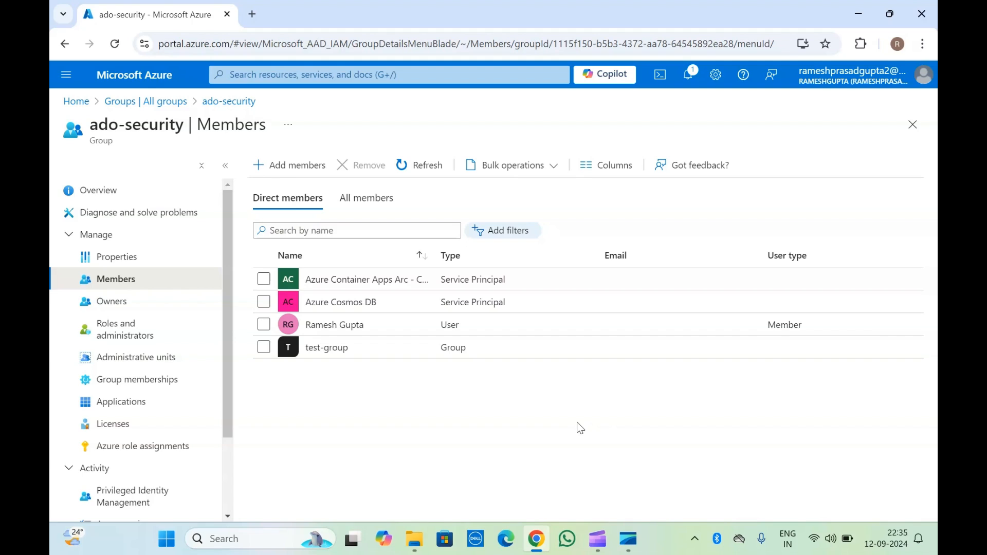
- Compare the list of all members of ado-security with its direct members
left_click(368, 204)
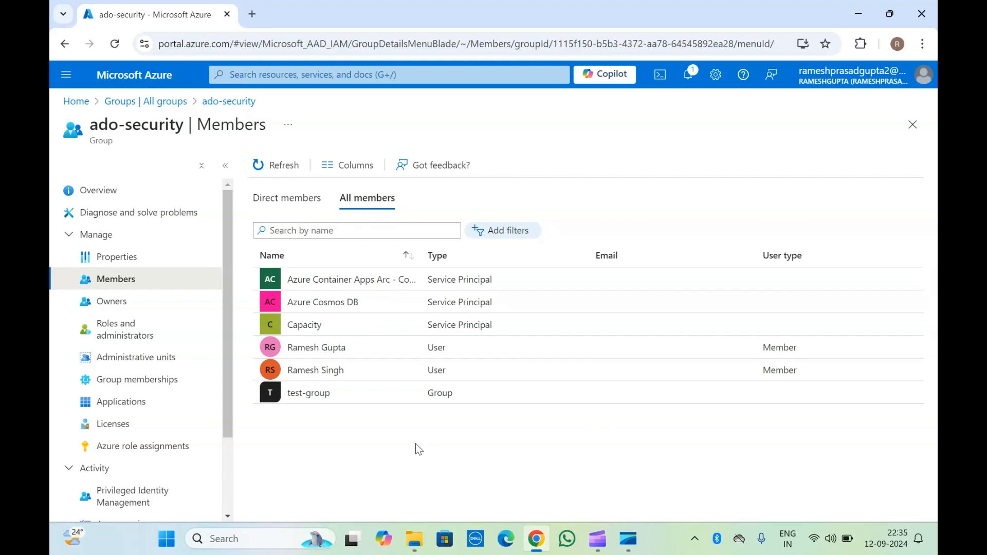
left_click(297, 207)
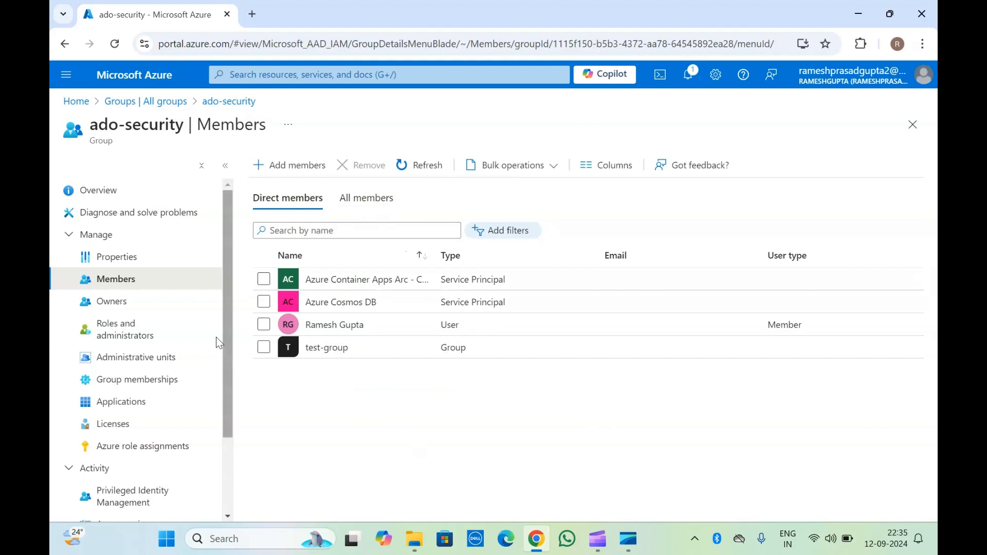
- Review the group's owners, its roles and administrators, and its administrative units
left_click(140, 300)
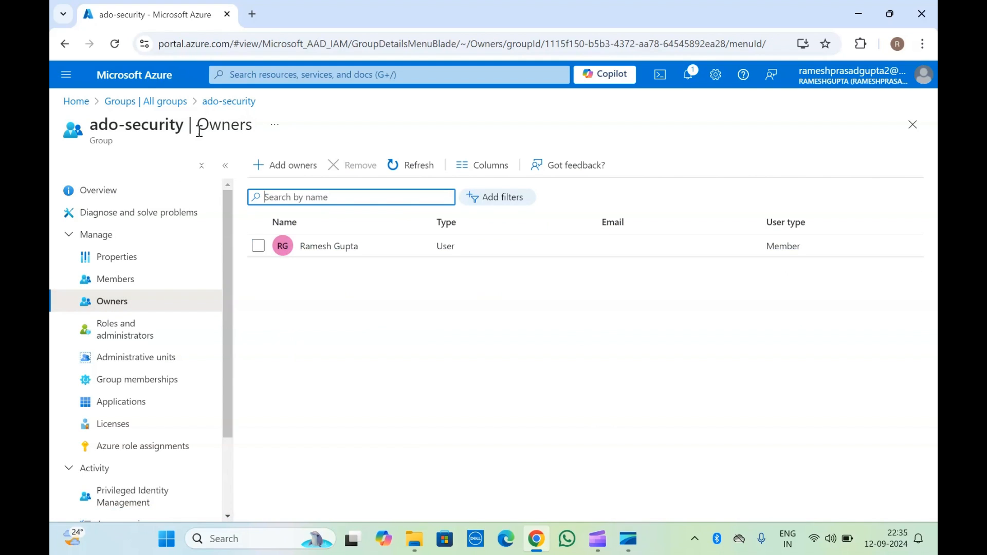
left_click(457, 369)
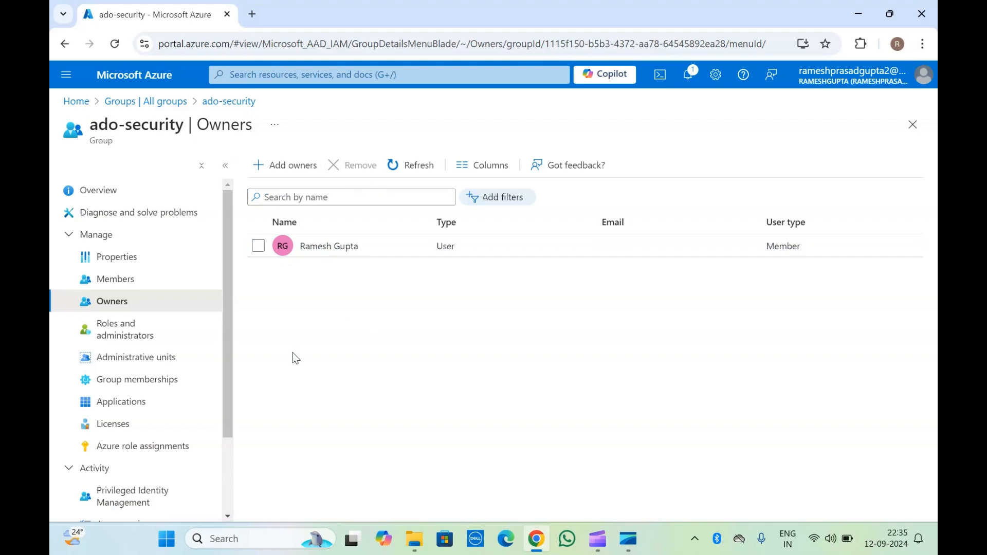
left_click(154, 337)
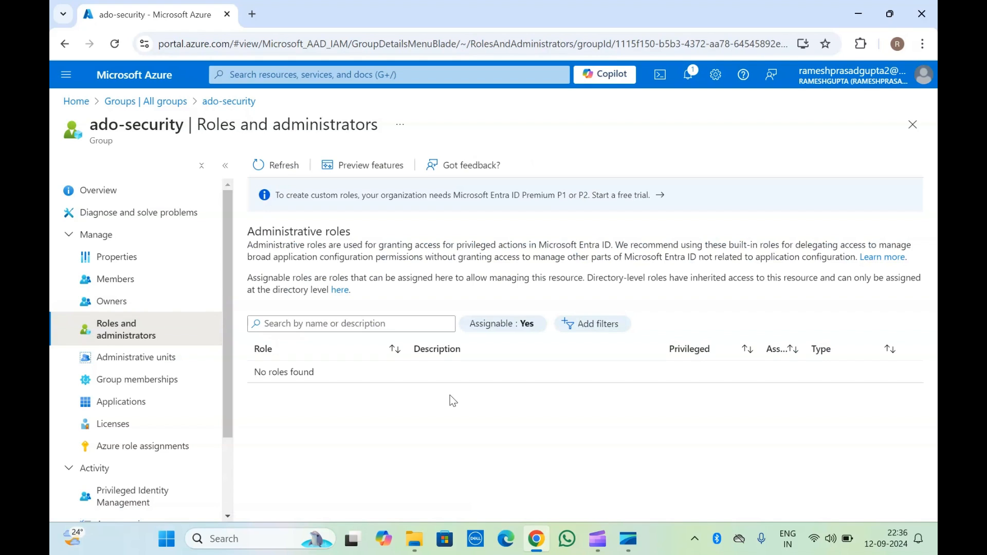
left_click(158, 365)
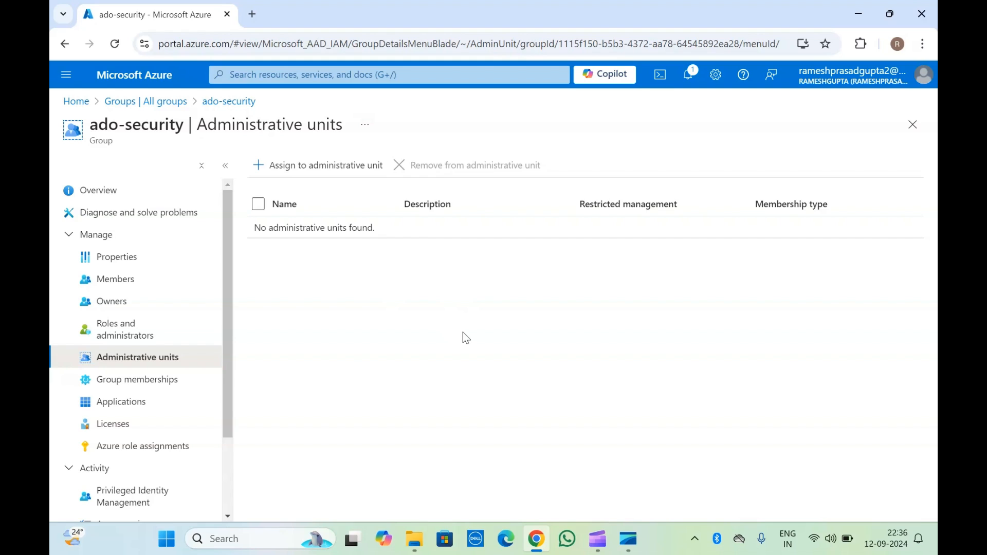
- Add a group membership that makes ado-security a member of test-group
scroll(182, 335, "down", 2)
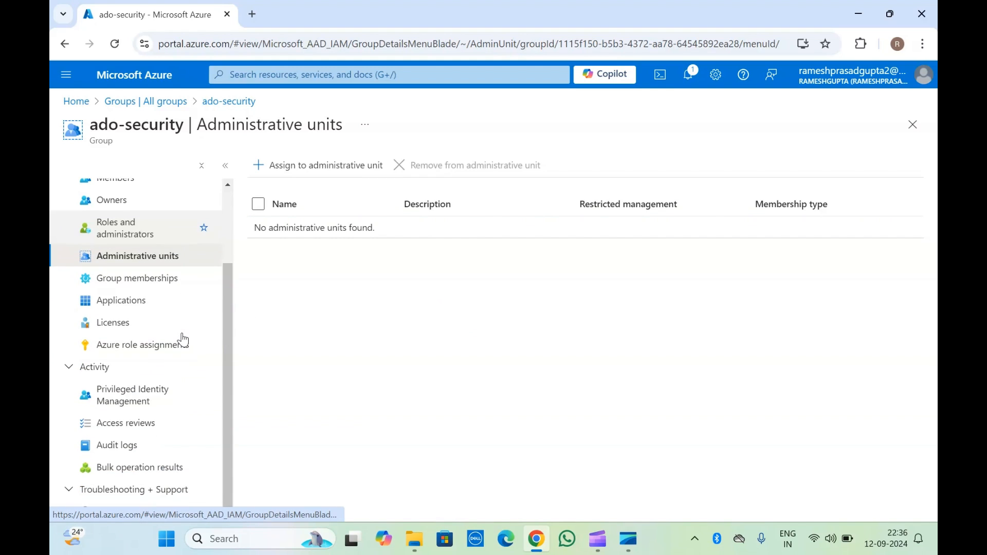
left_click(144, 279)
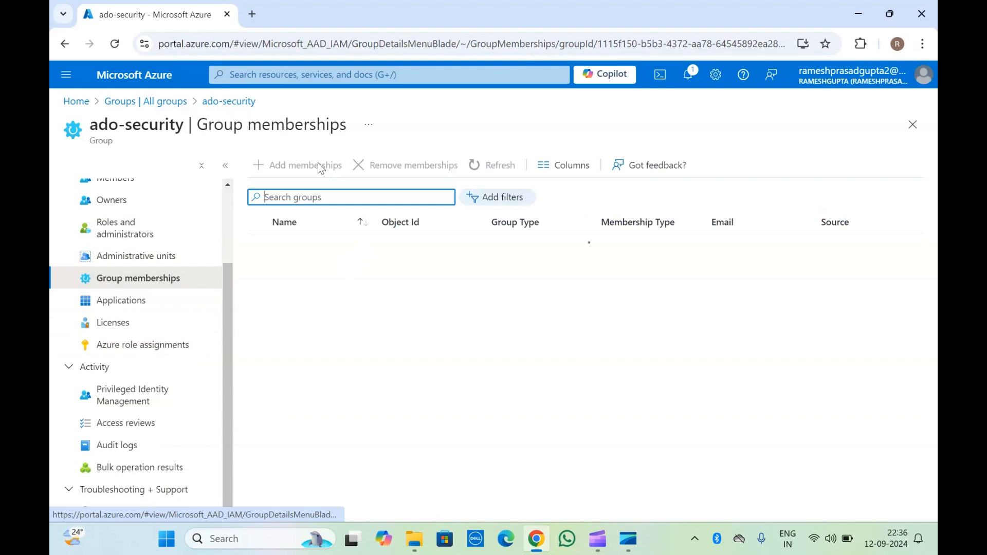
left_click(313, 163)
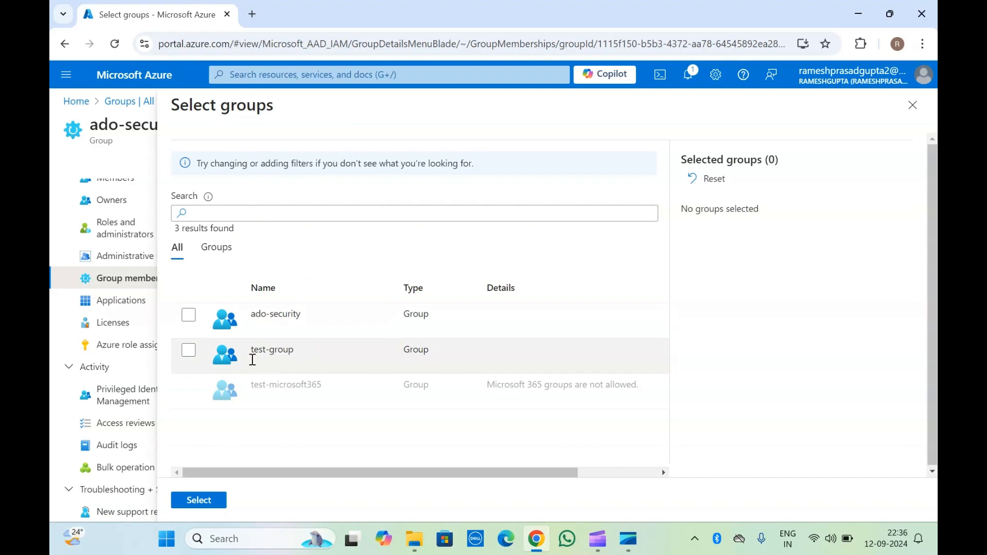
left_click(189, 351)
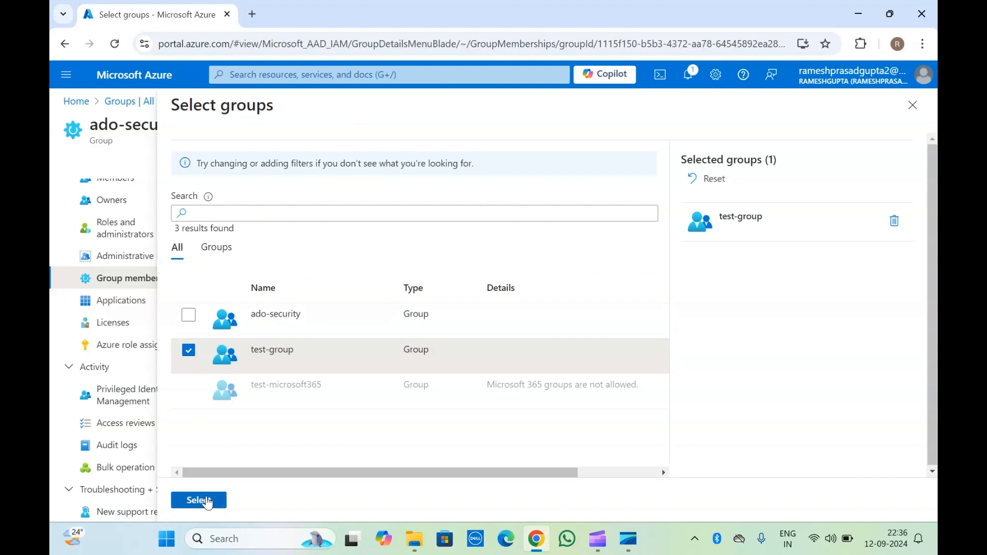
left_click(205, 500)
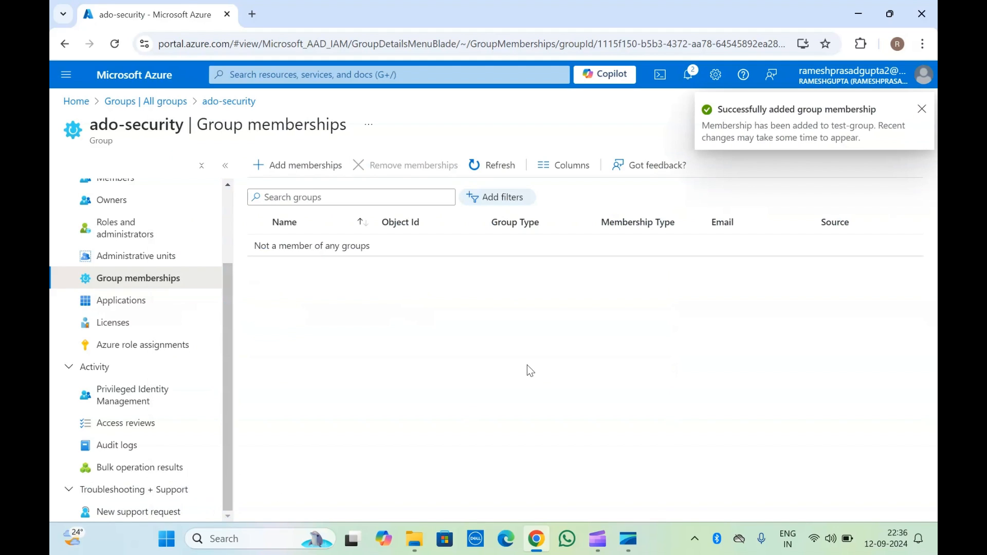
- Check the group's application assignments and its licenses, including which licenses can be assigned, and return to the group
left_click(171, 308)
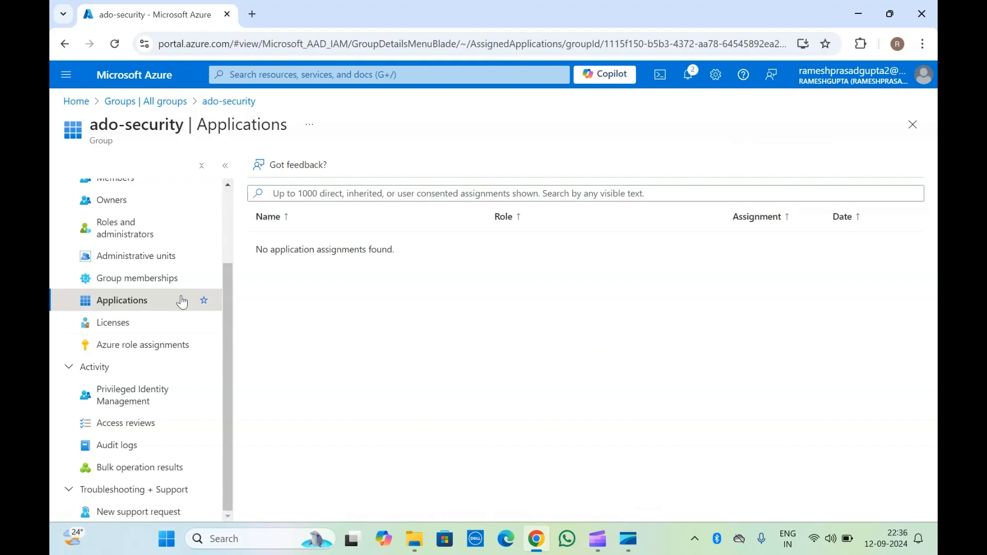
left_click(138, 326)
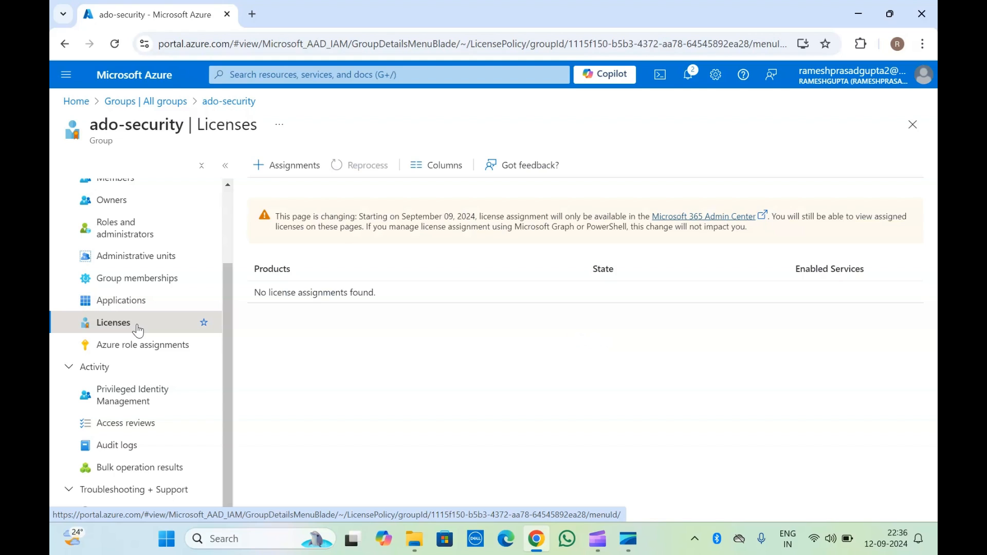
left_click(288, 165)
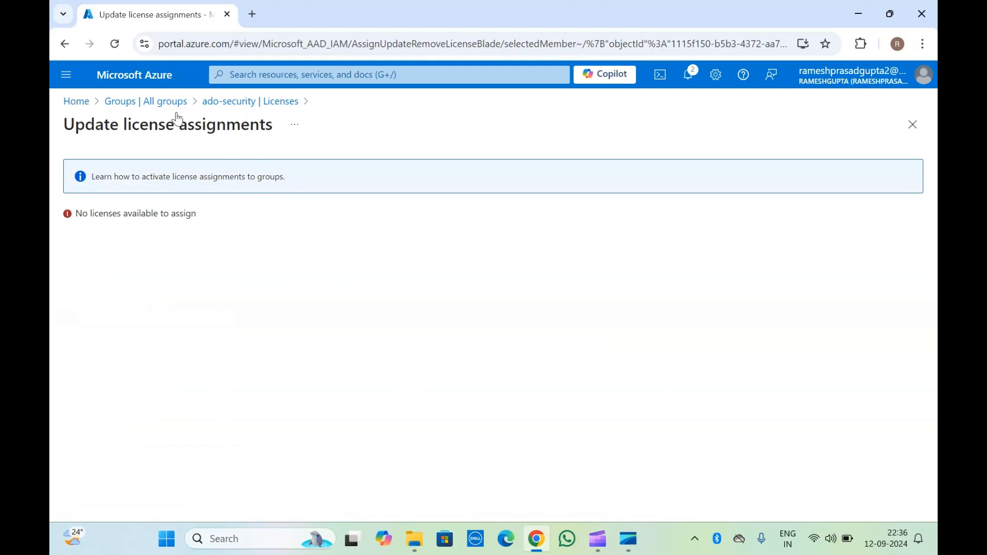
left_click(245, 103)
- Check the group's Azure role assignments for the preselected subscription
left_click(160, 355)
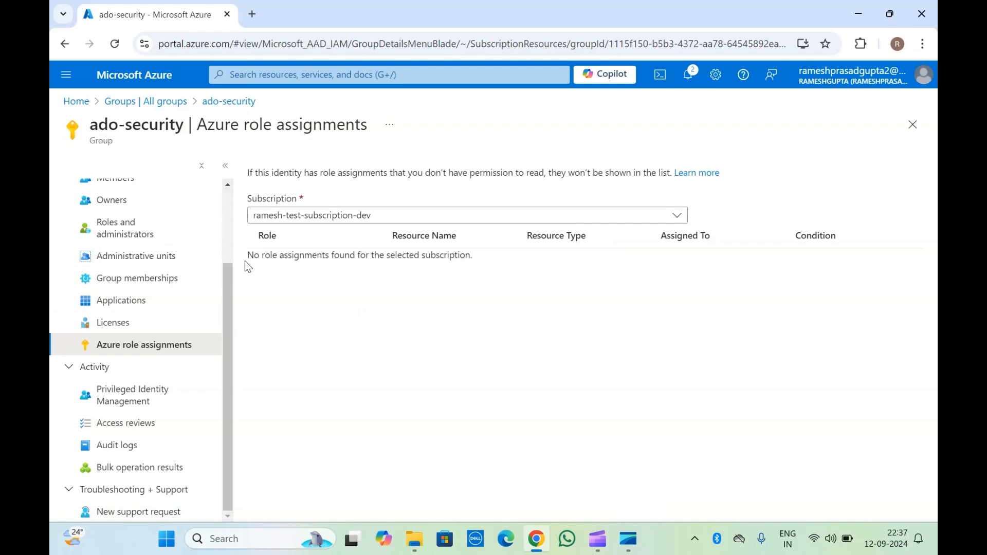
left_click_drag(245, 260, 532, 305)
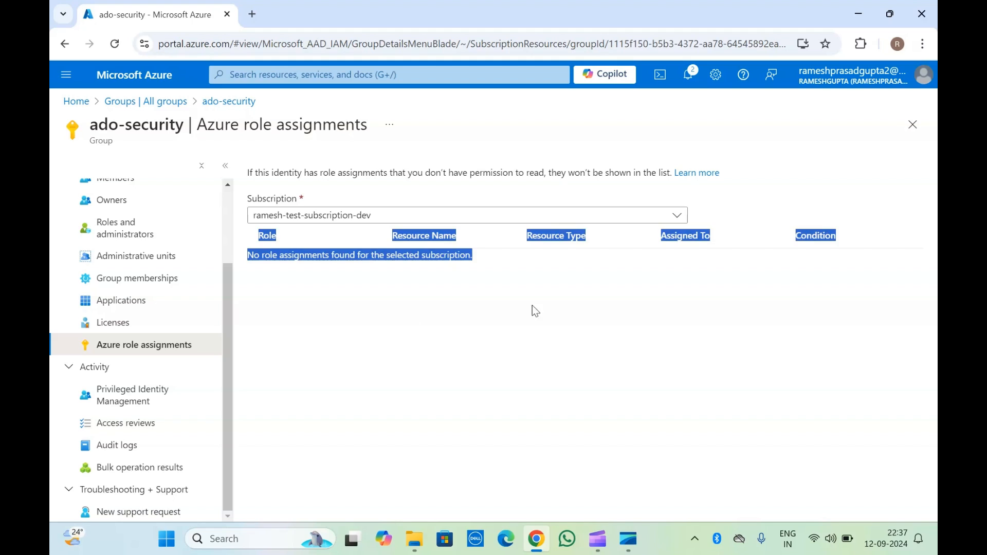
left_click(587, 317)
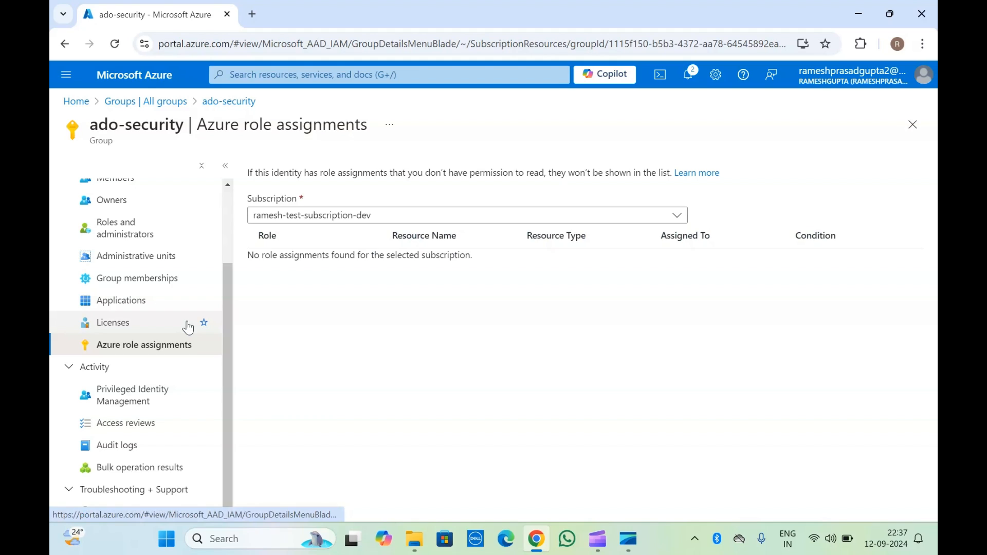
- Read through the Privileged Identity Management information for the group, including its license requirement and just-in-time access description
left_click(156, 401)
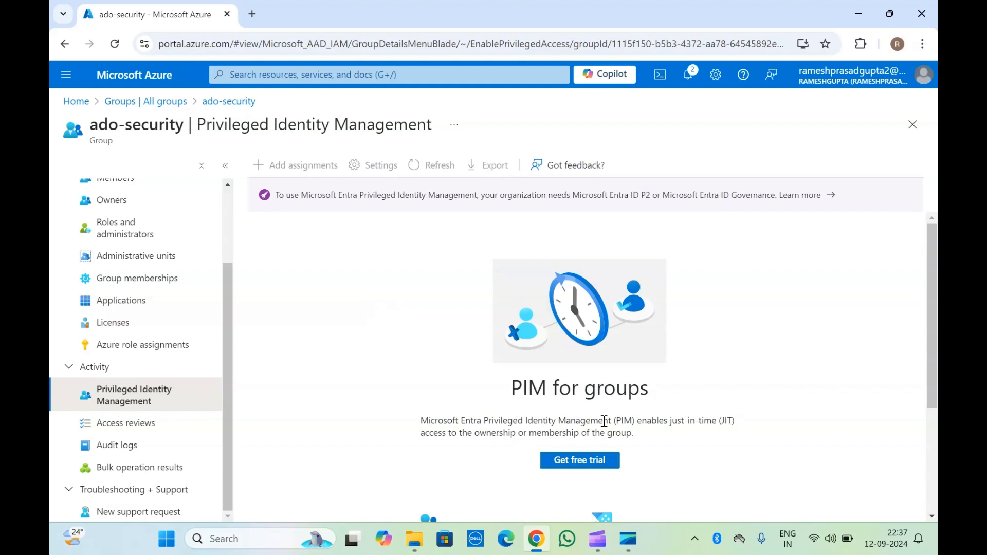
double_click(512, 420)
left_click(436, 345)
scroll(438, 348, "down", 3)
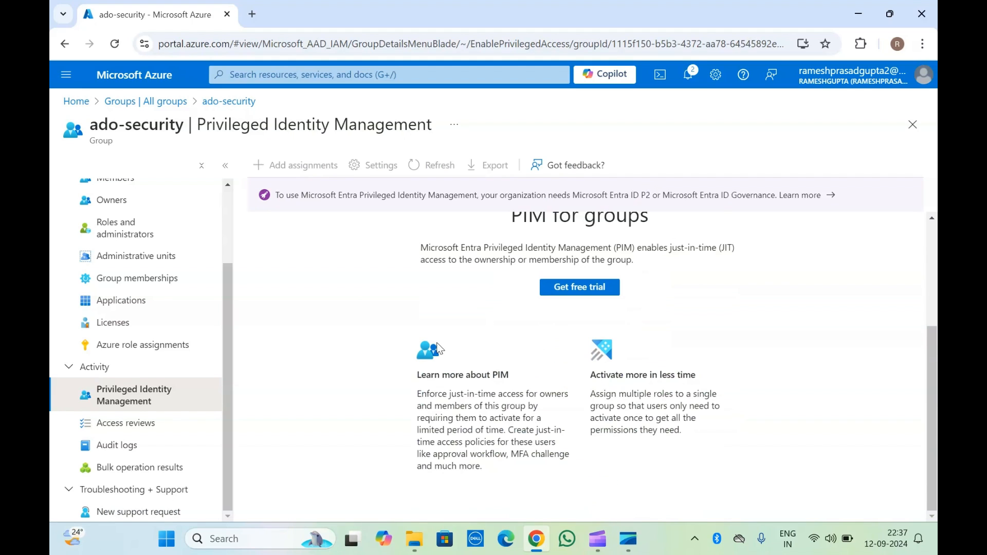
scroll(438, 347, "up", 3)
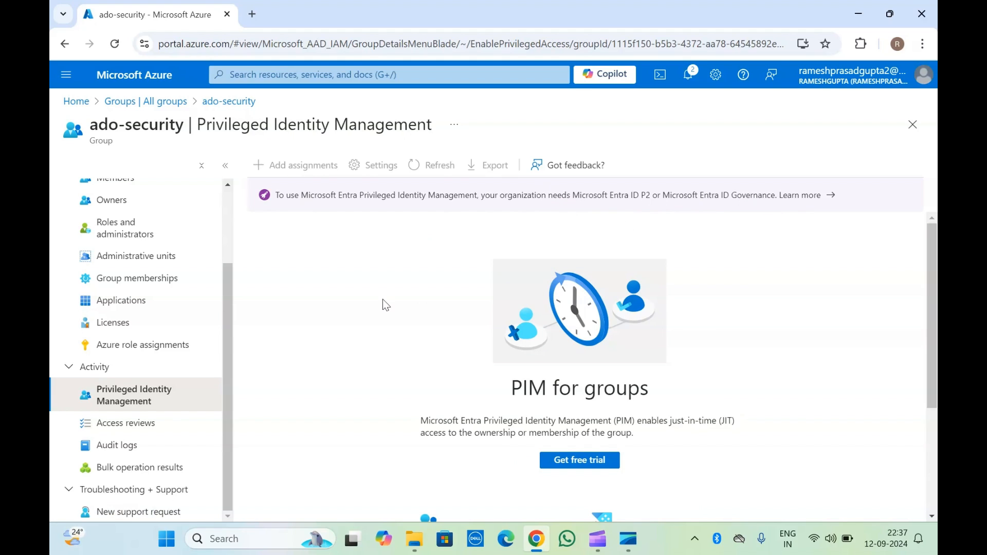
- Check the ado-security group's access reviews, audit logs and bulk operation results, and view its new support request form
left_click(127, 424)
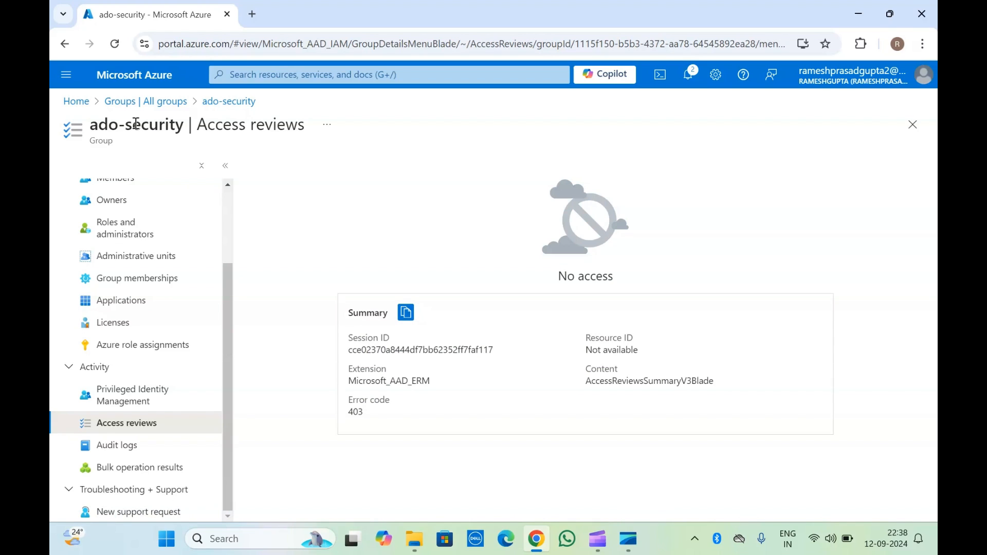
left_click(138, 445)
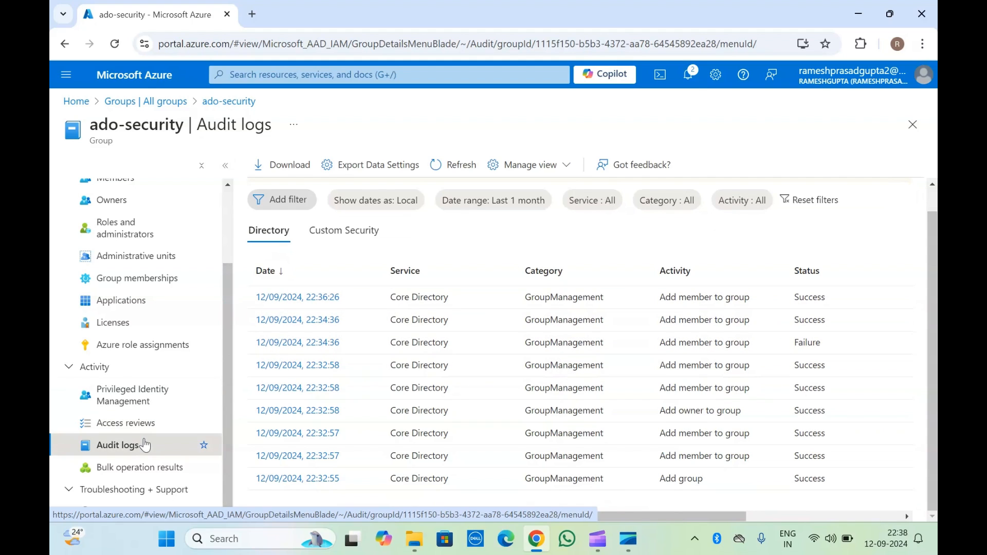
left_click(134, 470)
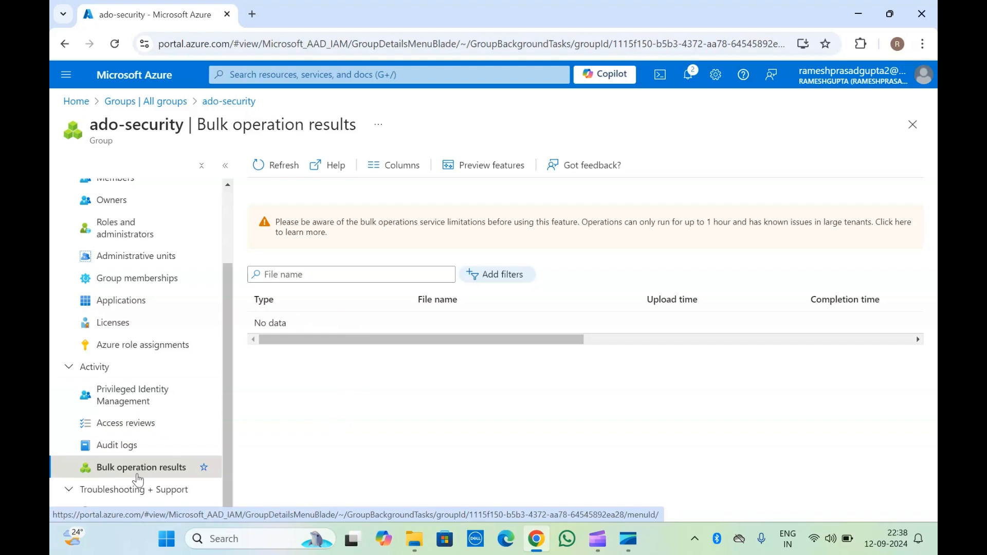
left_click(105, 509)
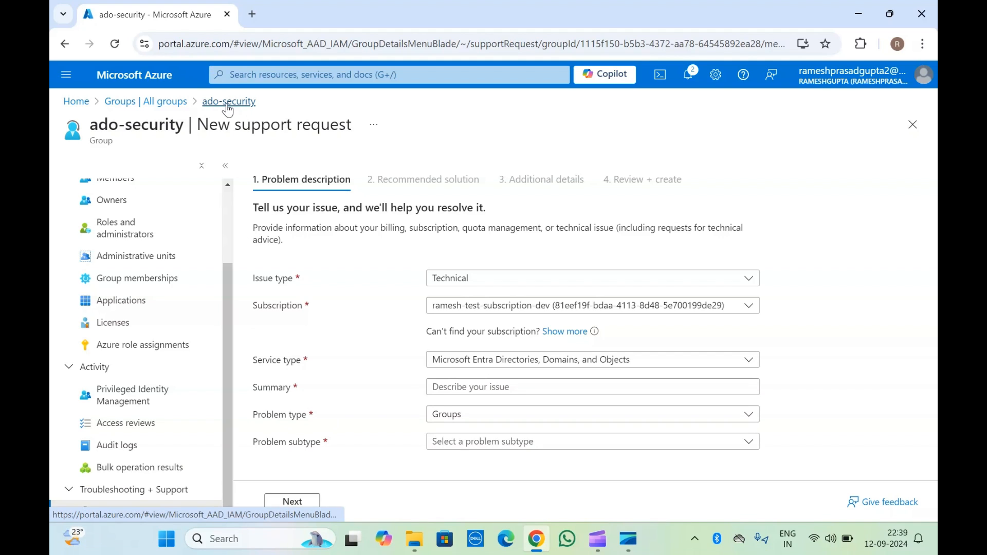
- Start a new group from the list of all groups, with group type Microsoft 365 and the name ado-365
left_click(165, 102)
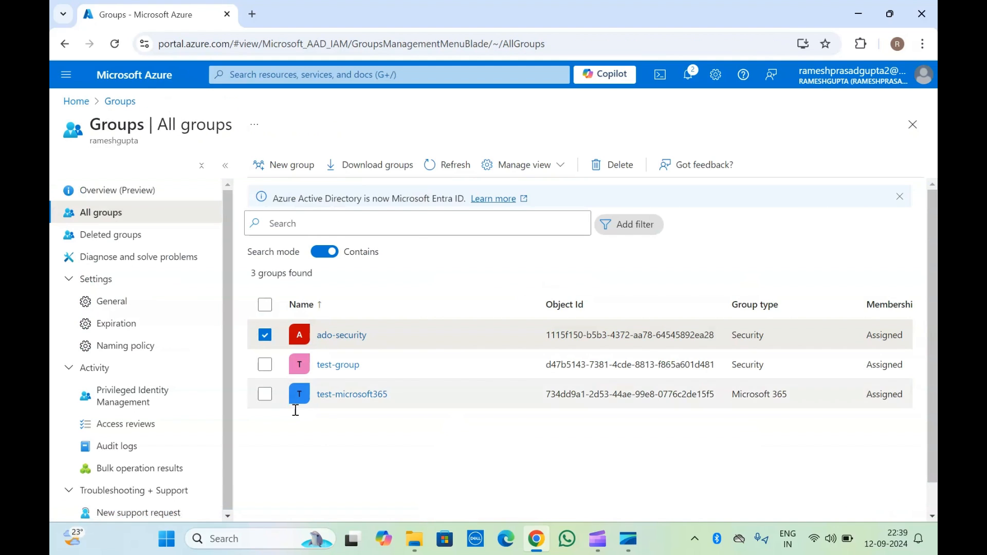
left_click(286, 167)
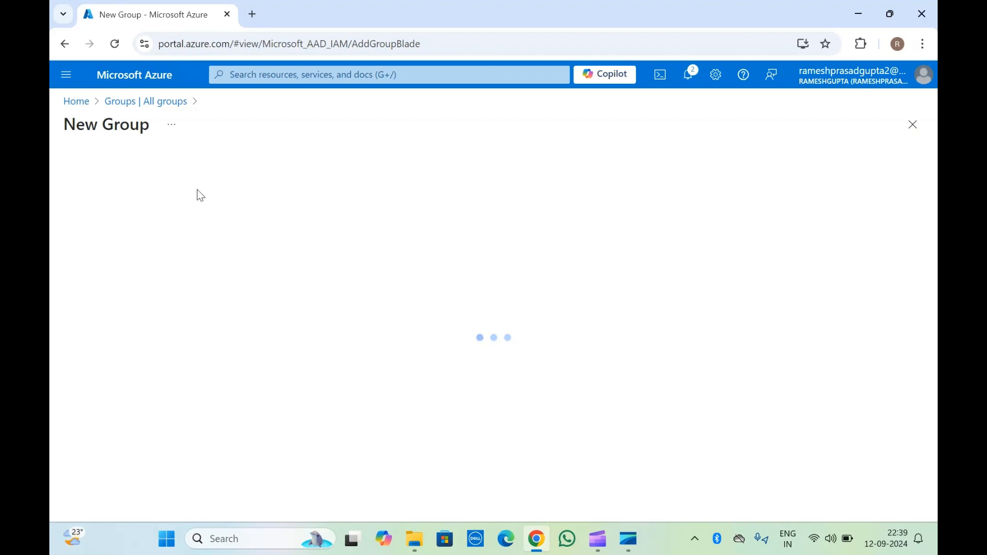
left_click(149, 214)
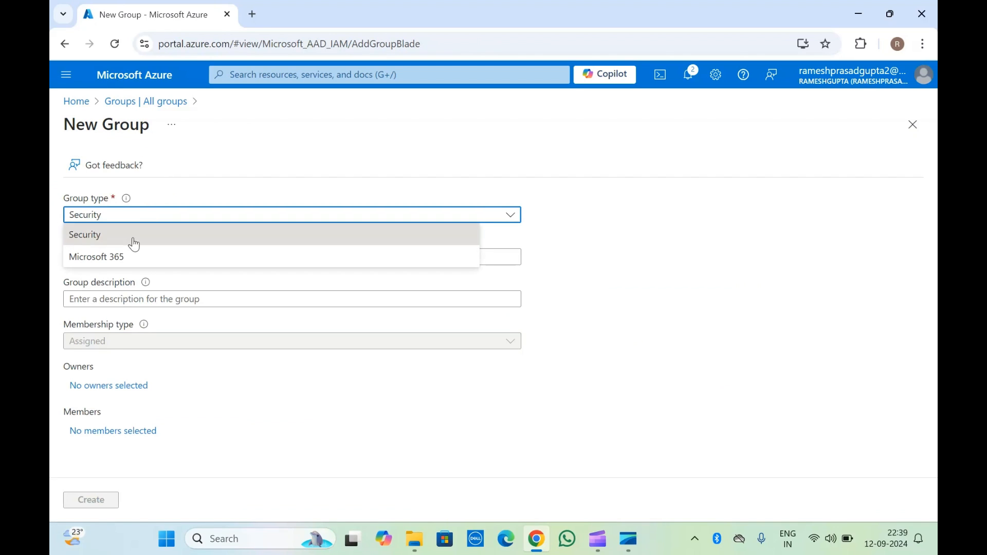
left_click(123, 260)
left_click(123, 257)
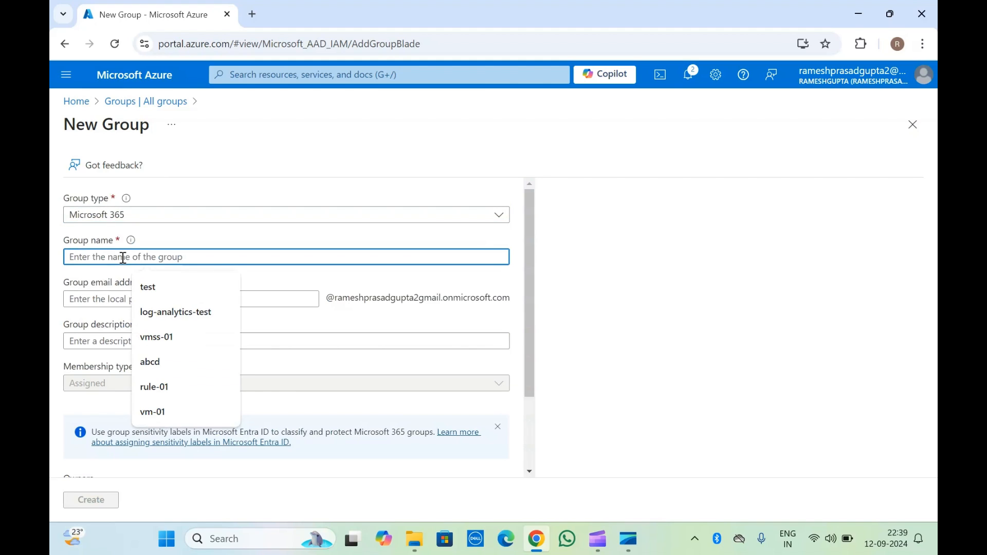
type("e")
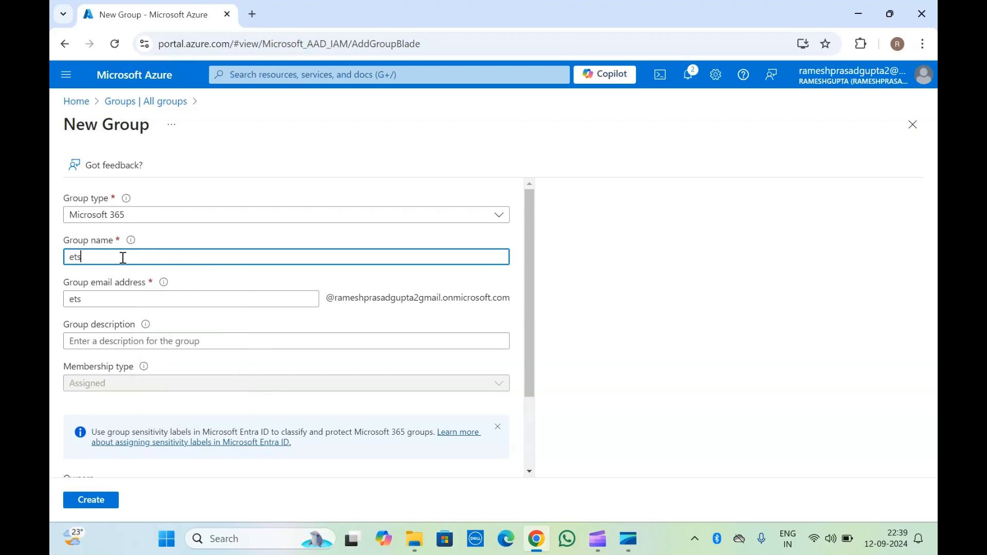
key("BackSpace")
type("a")
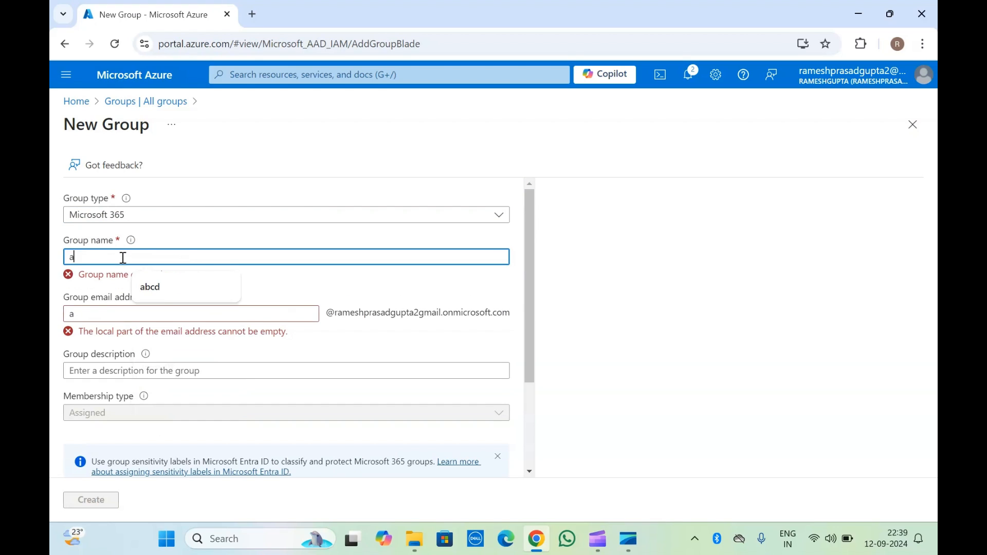
type("do-365")
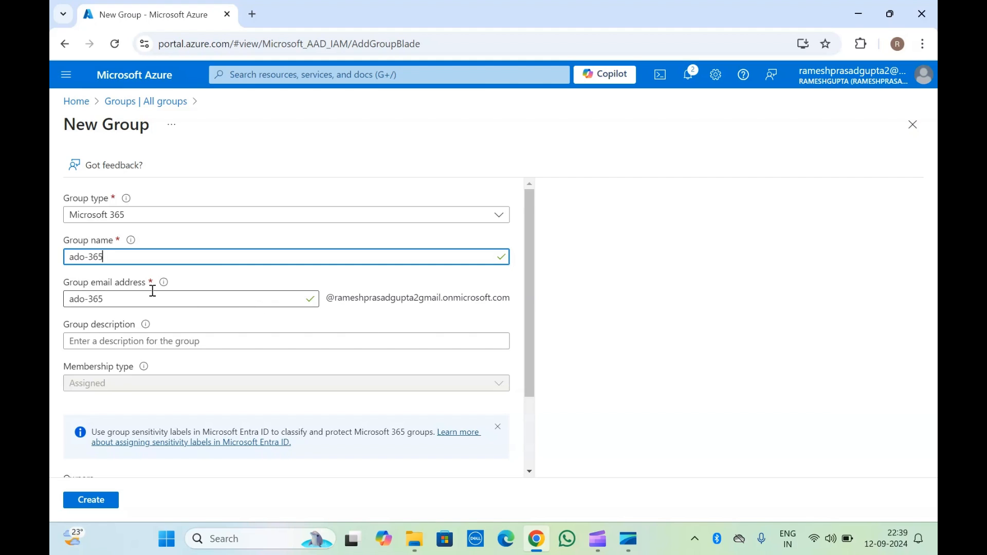
- Examine the new group's email address, including its local part and the domain appended to it
left_click(131, 285)
triple_click(131, 285)
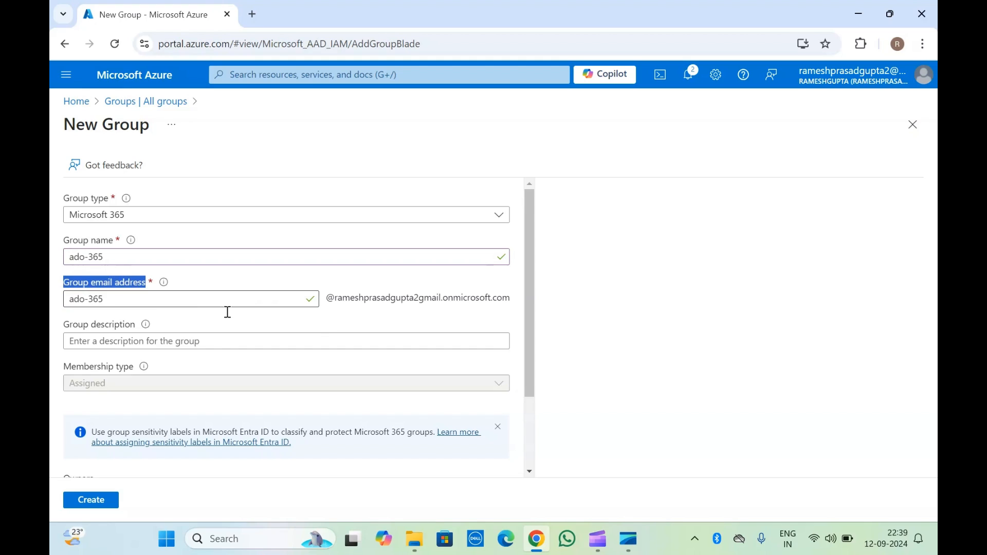
left_click(319, 341)
left_click(361, 299)
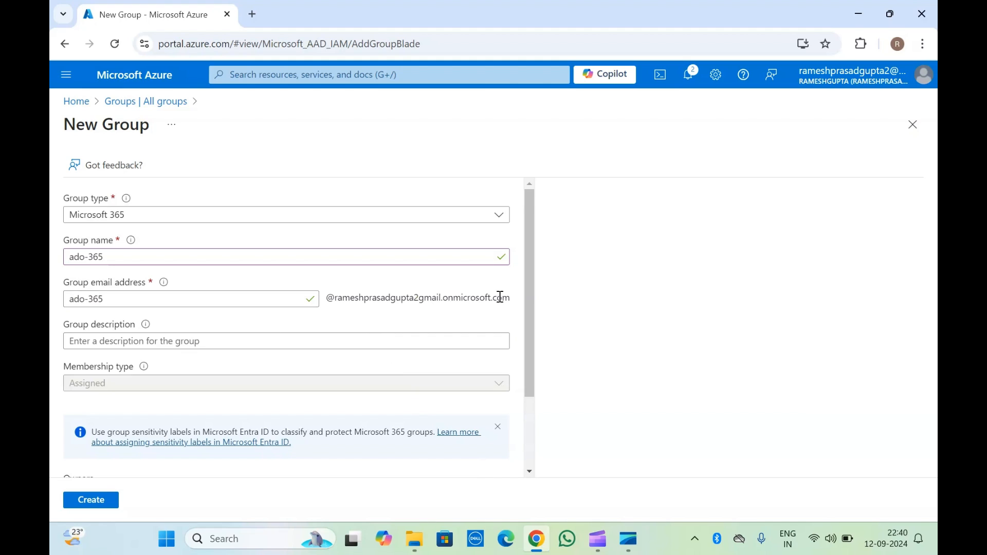
left_click_drag(500, 297, 369, 299)
left_click(369, 300)
scroll(369, 300, "down", 2)
scroll(369, 300, "up", 1)
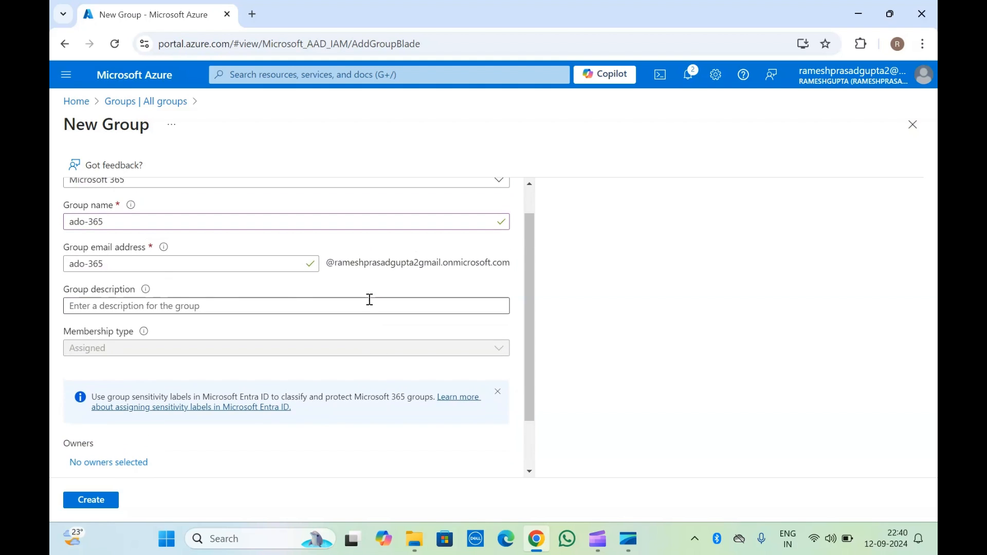
- Enter "365 group for ado" as the new group's description
left_click(351, 307)
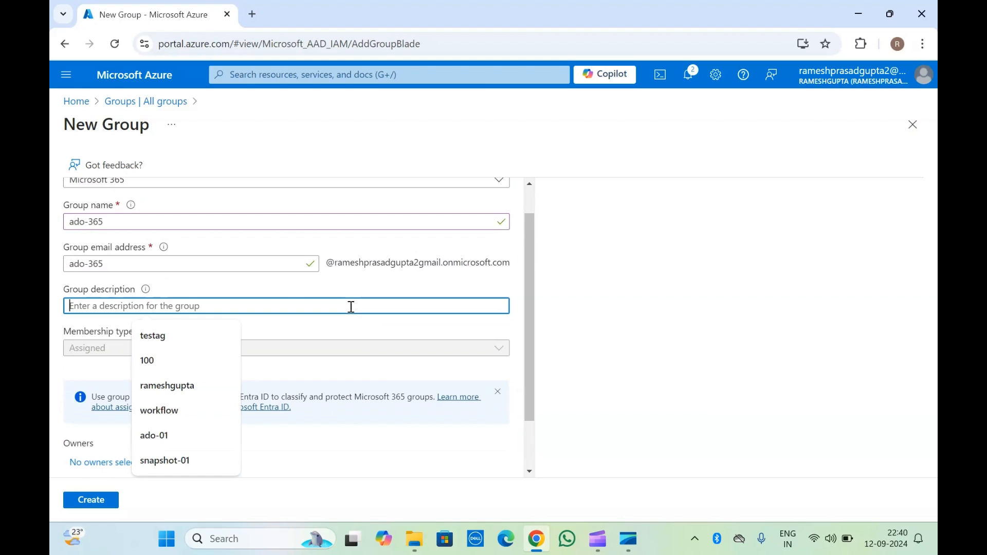
type("365")
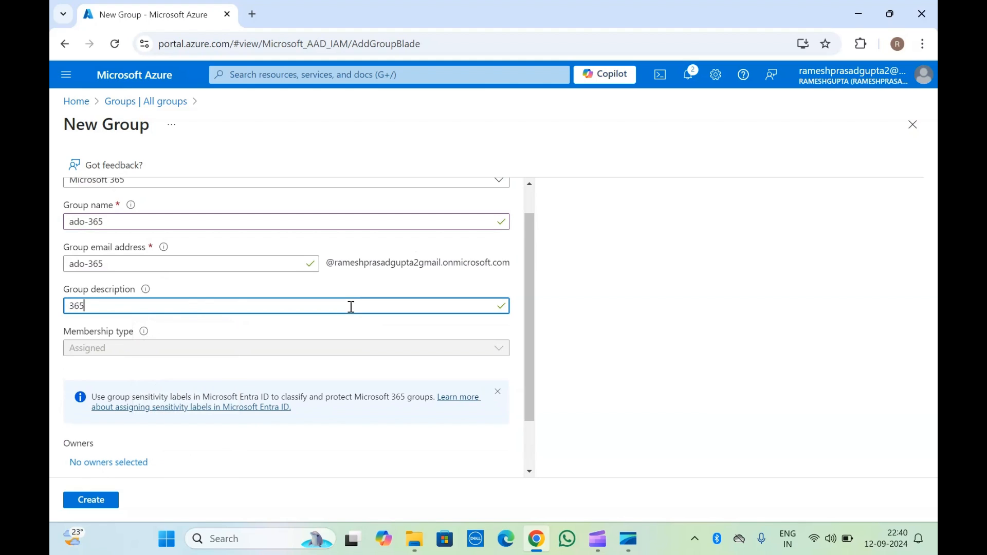
type(" group for ado")
- Assign the first listed user as owner of the new ado-365 group
scroll(351, 306, "down", 1)
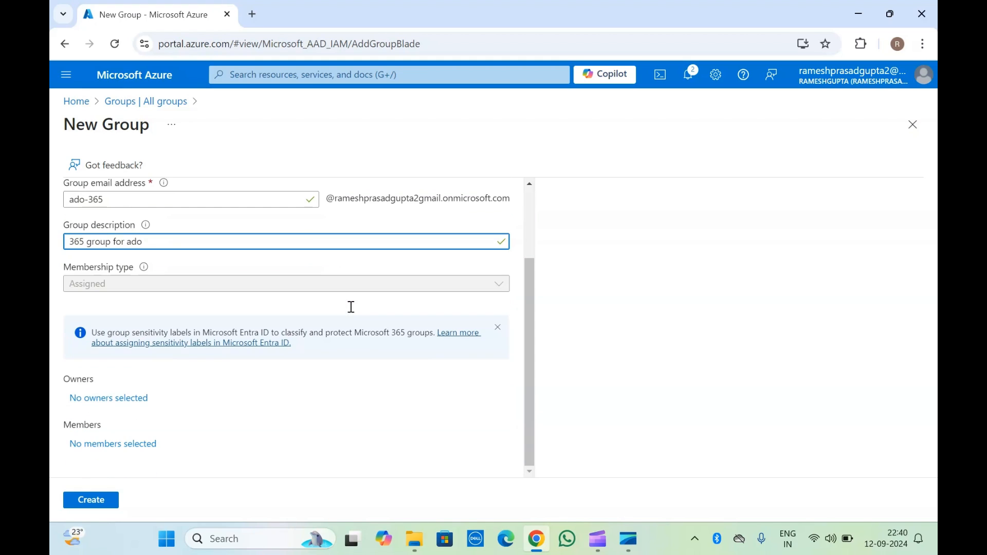
left_click(120, 399)
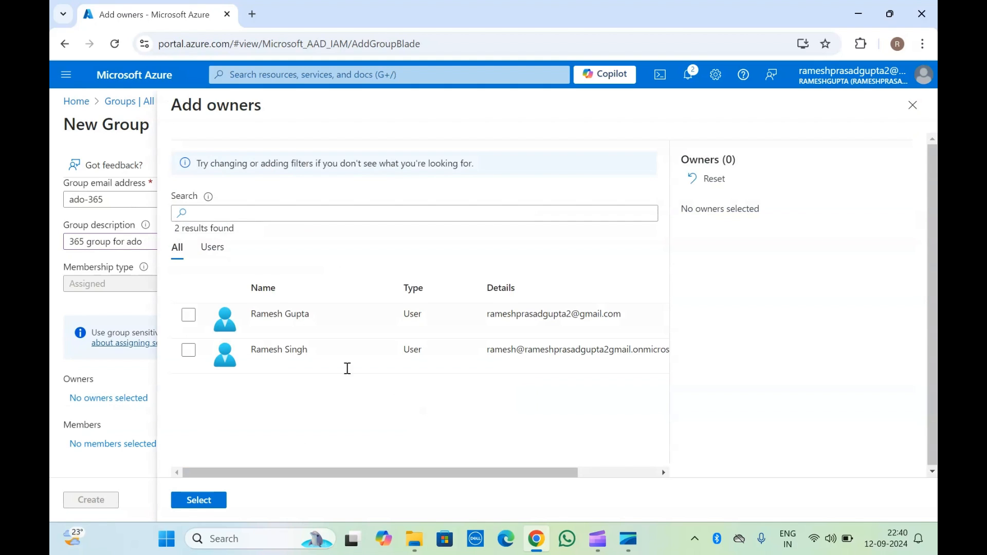
left_click(188, 316)
left_click(199, 499)
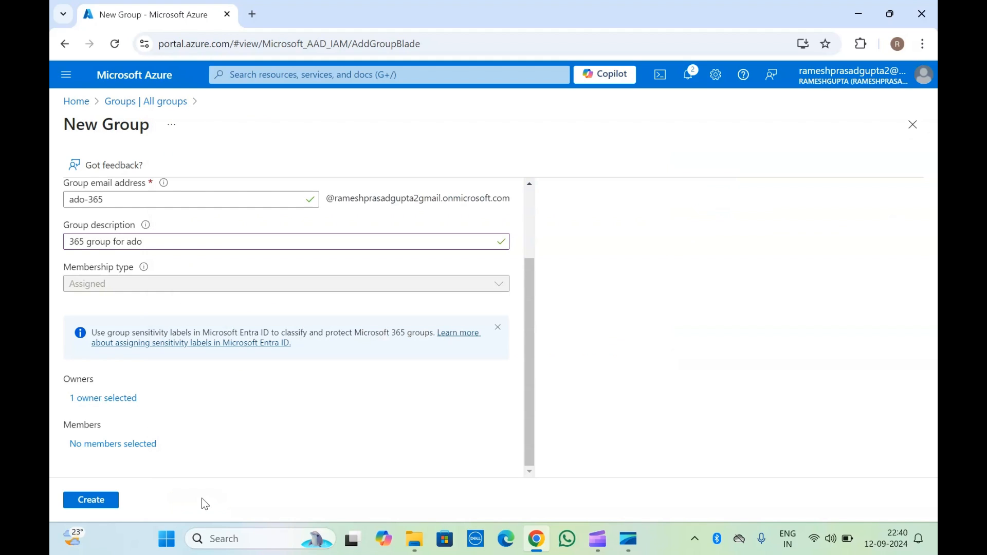
- Add the second listed user as a member of ado-365 and create the group
left_click(113, 444)
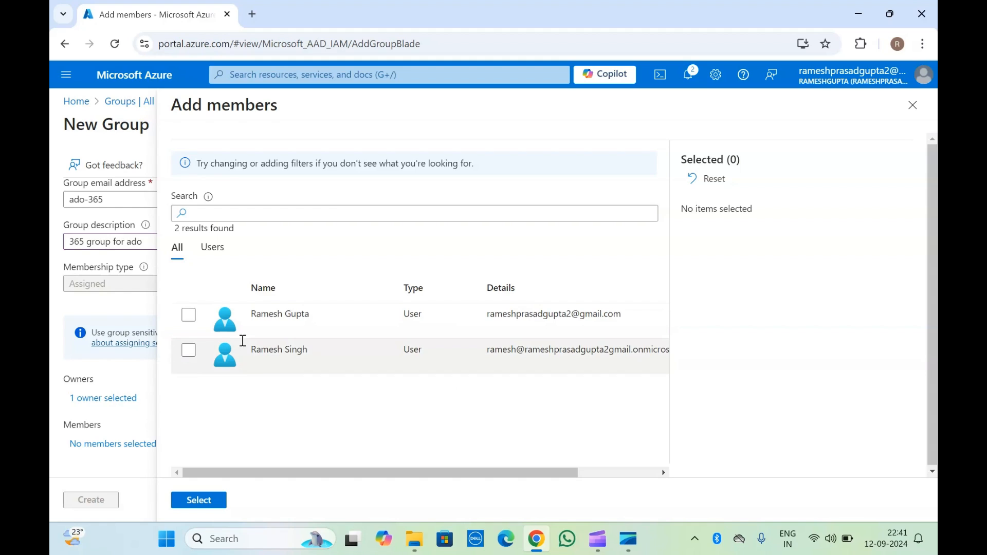
left_click(189, 352)
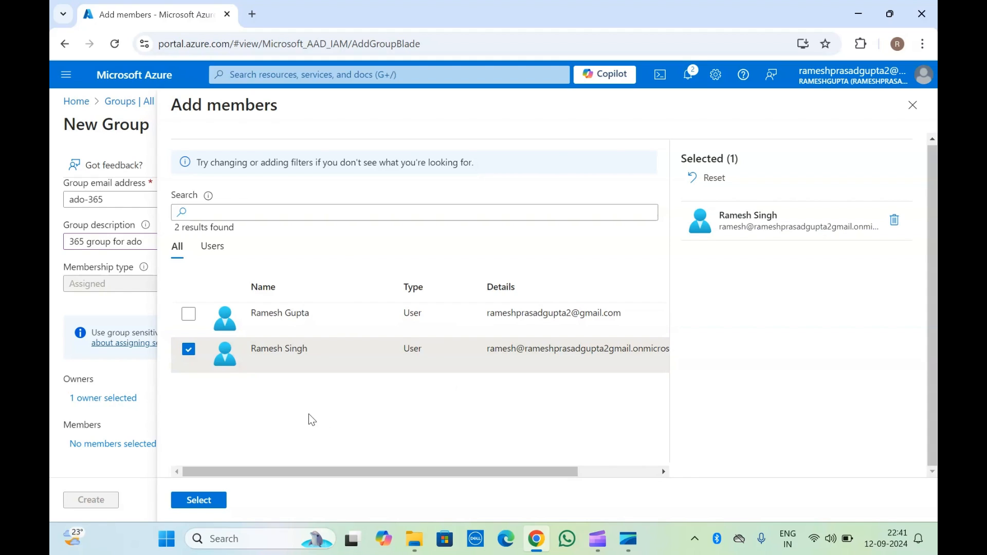
left_click(208, 504)
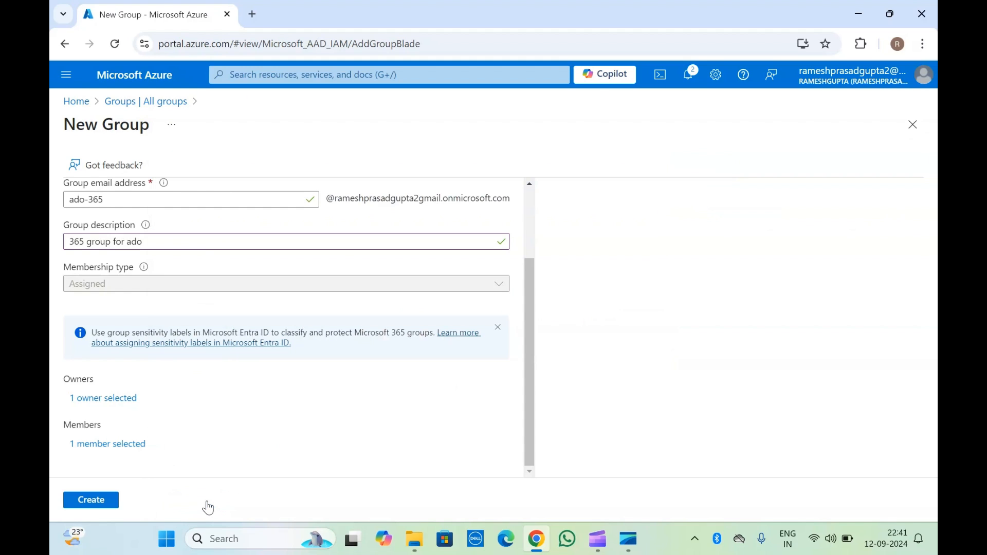
left_click(97, 500)
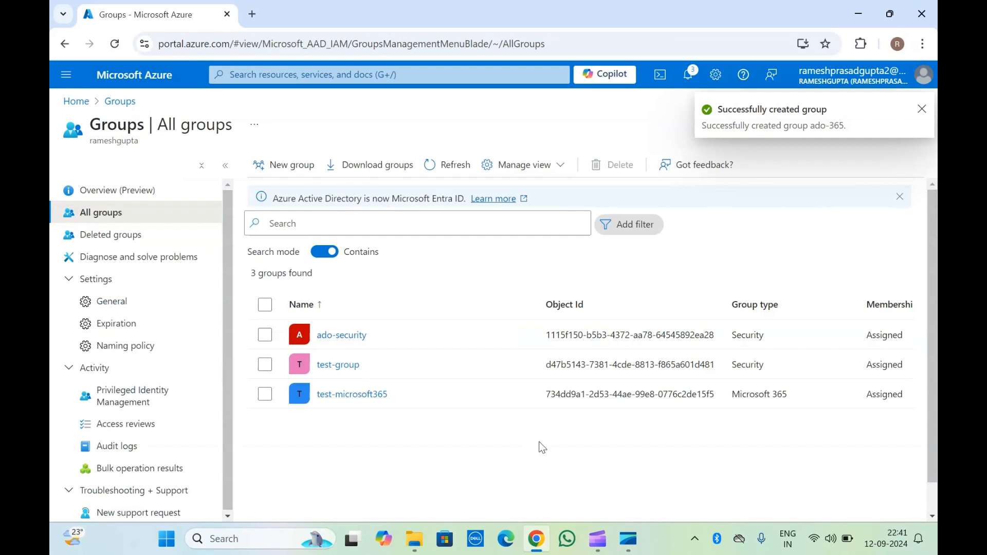
- Look over the test-microsoft365 group's overview and its available management and activity pages, and return to the list of all groups
left_click(378, 398)
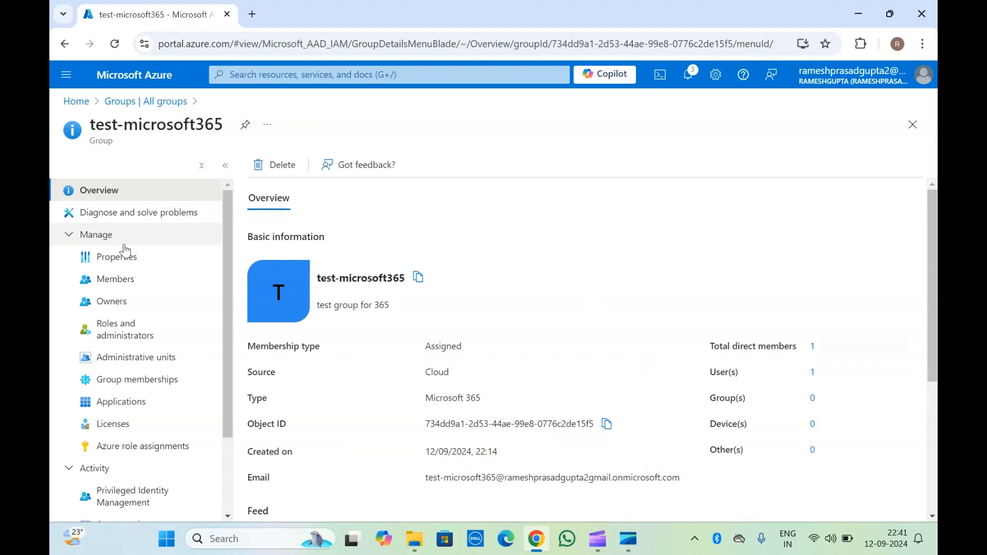
scroll(155, 383, "down", 2)
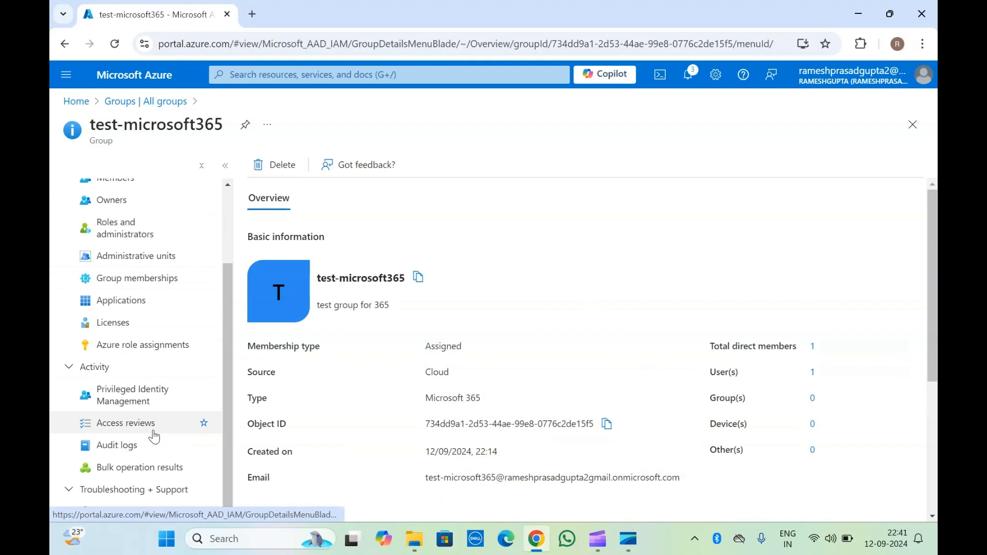
left_click(152, 102)
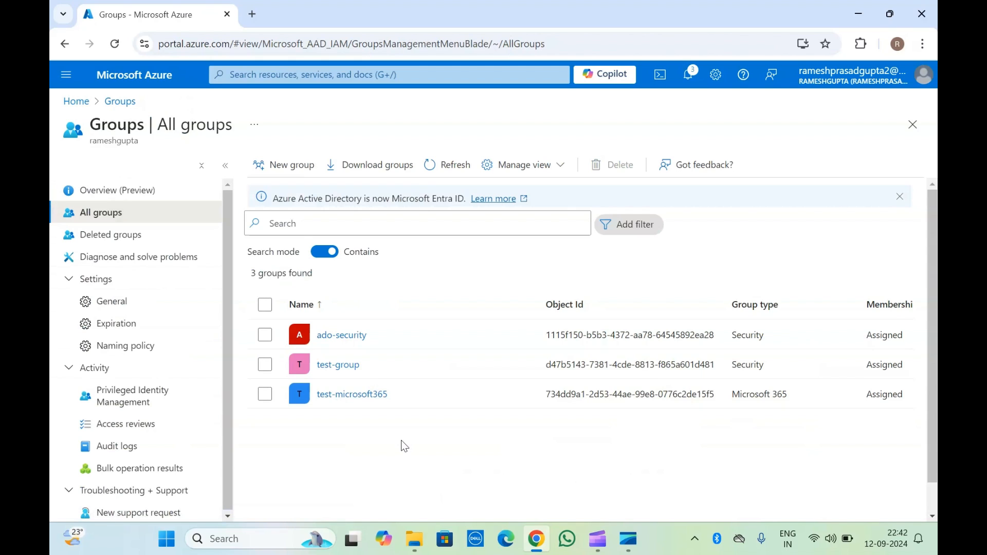
left_click_drag(90, 124, 138, 150)
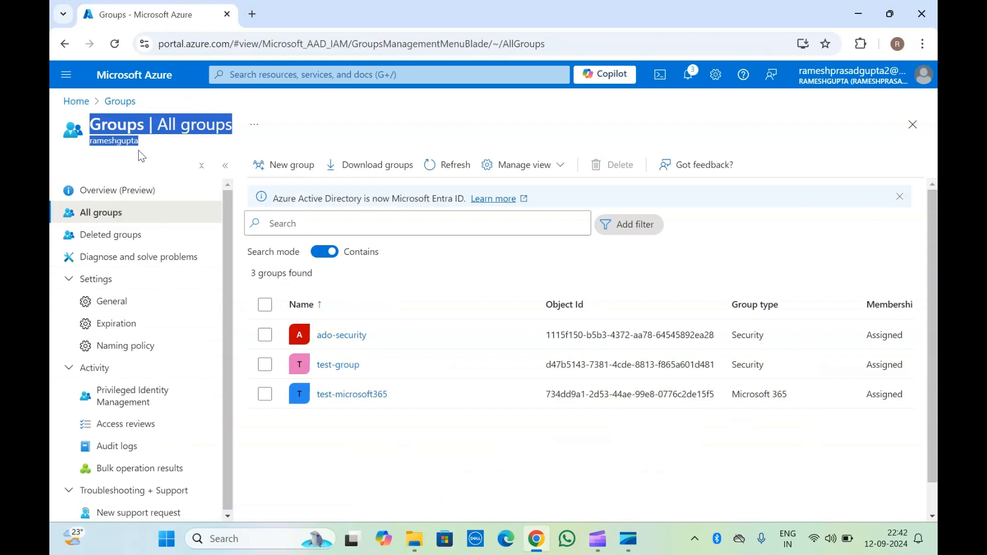
left_click(137, 150)
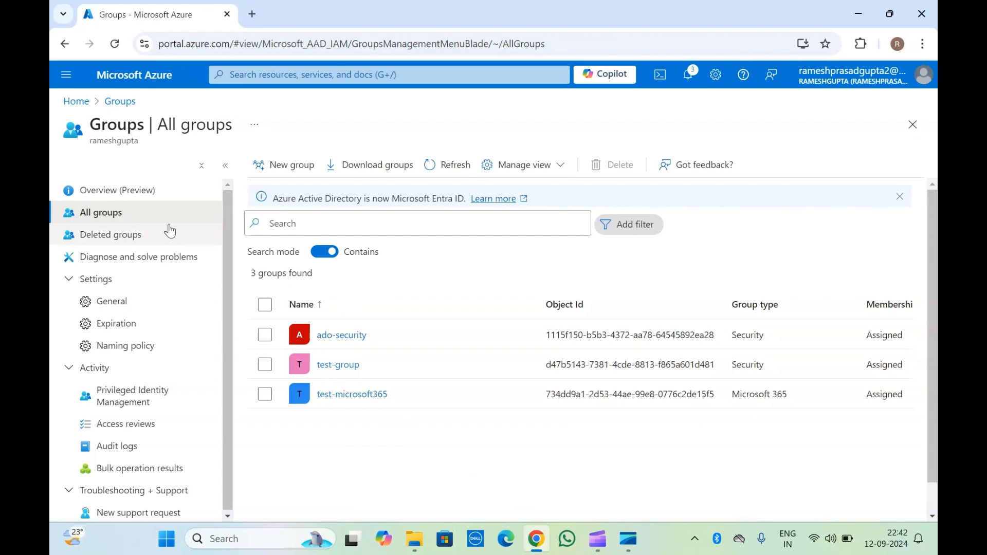
- Check the deleted groups, and look through the troubleshooters offered for diagnosing and solving group problems
left_click(154, 240)
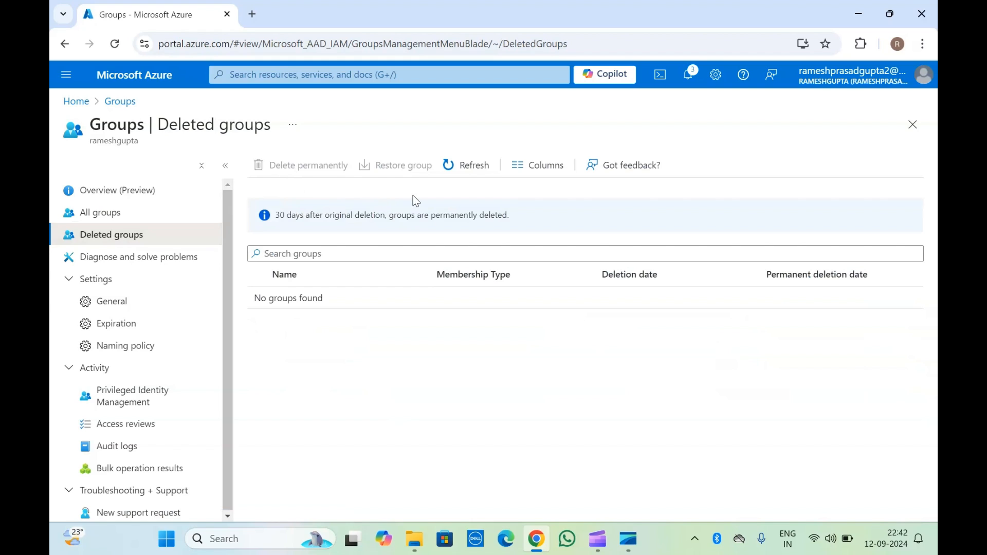
double_click(463, 343)
left_click(162, 259)
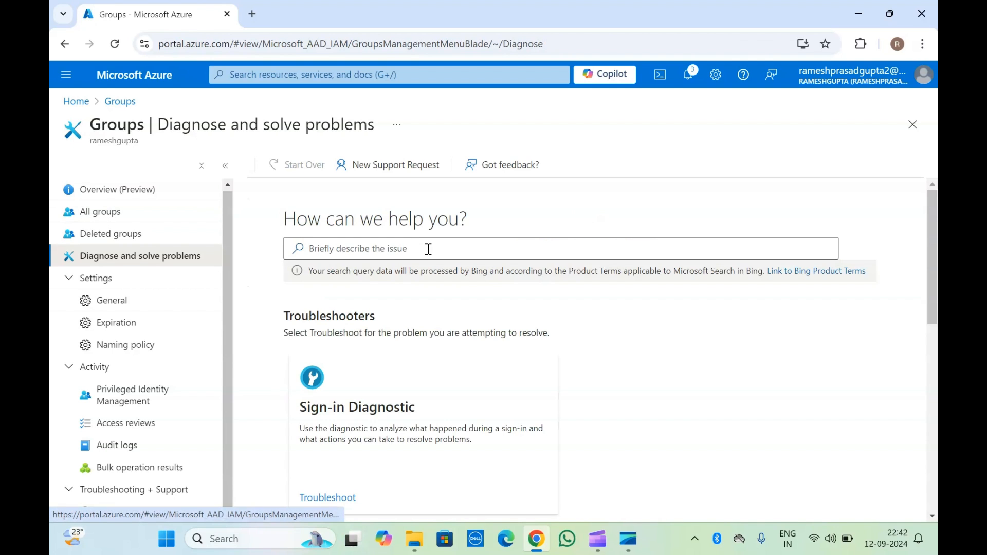
scroll(428, 249, "down", 10)
scroll(428, 248, "up", 10)
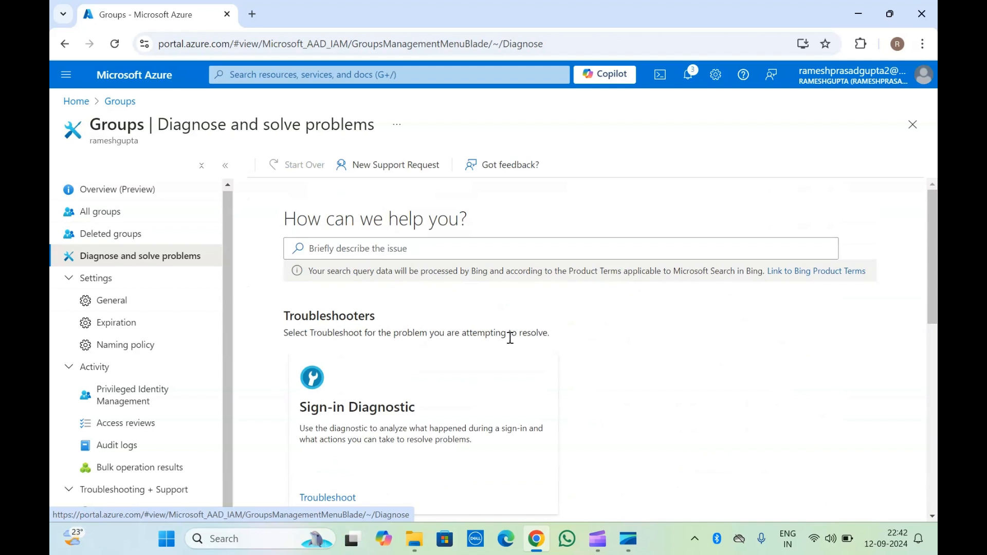
scroll(510, 338, "down", 10)
scroll(510, 337, "up", 10)
- Review the tenant-wide group settings, covering the general options, expiration and the naming policy
left_click(137, 298)
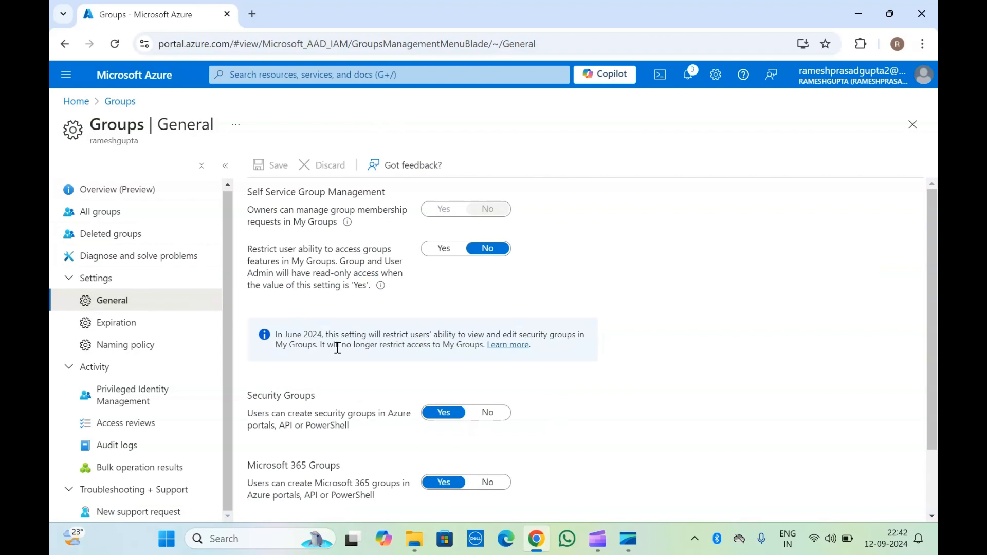
scroll(337, 347, "down", 2)
scroll(338, 352, "up", 1)
scroll(338, 353, "down", 1)
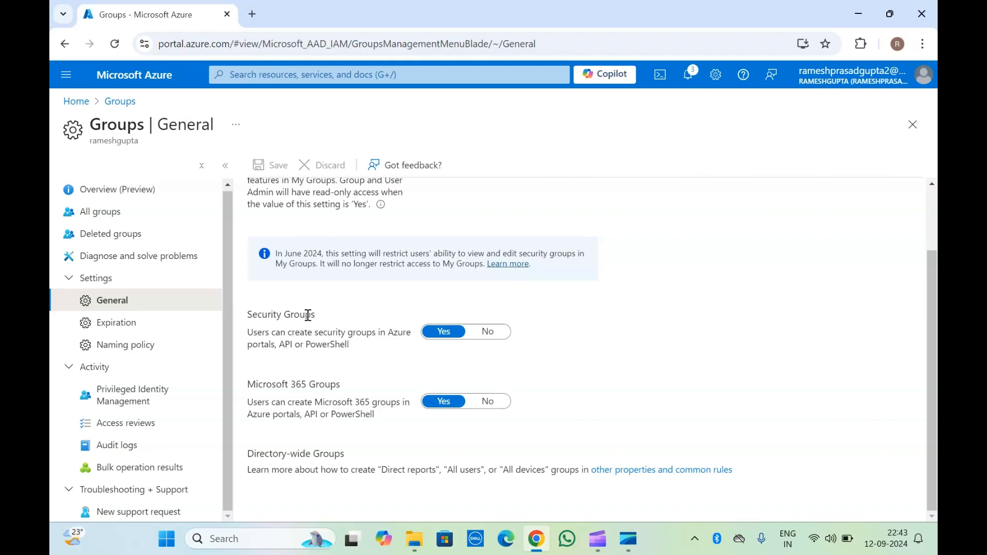
left_click(172, 325)
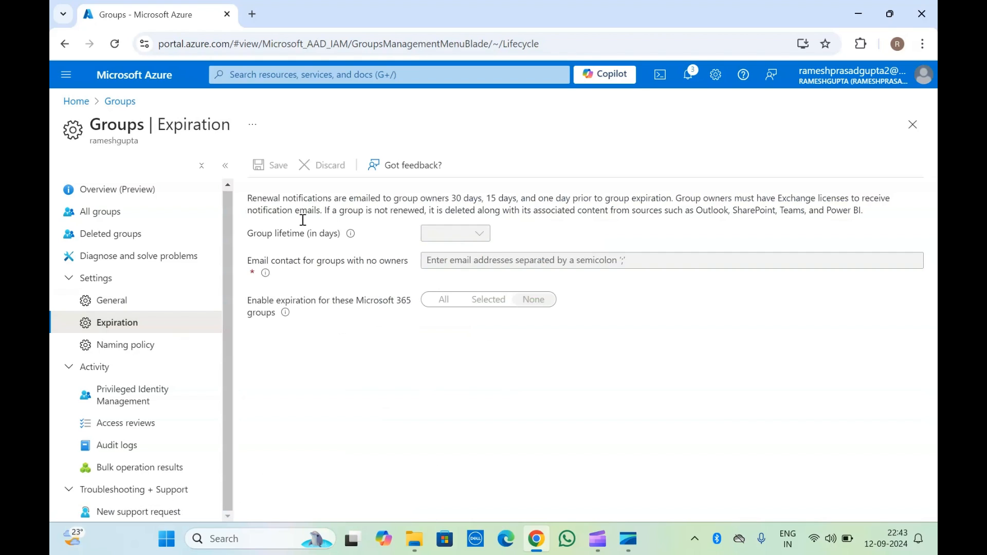
left_click(137, 346)
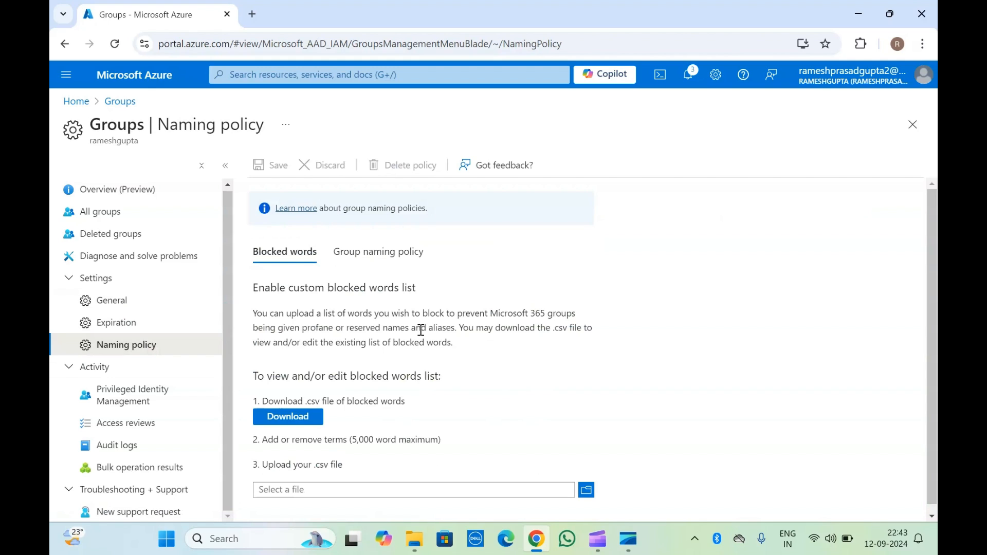
- Review the custom blocked words instructions and the prefix and suffix settings of the group naming policy
scroll(420, 329, "down", 1)
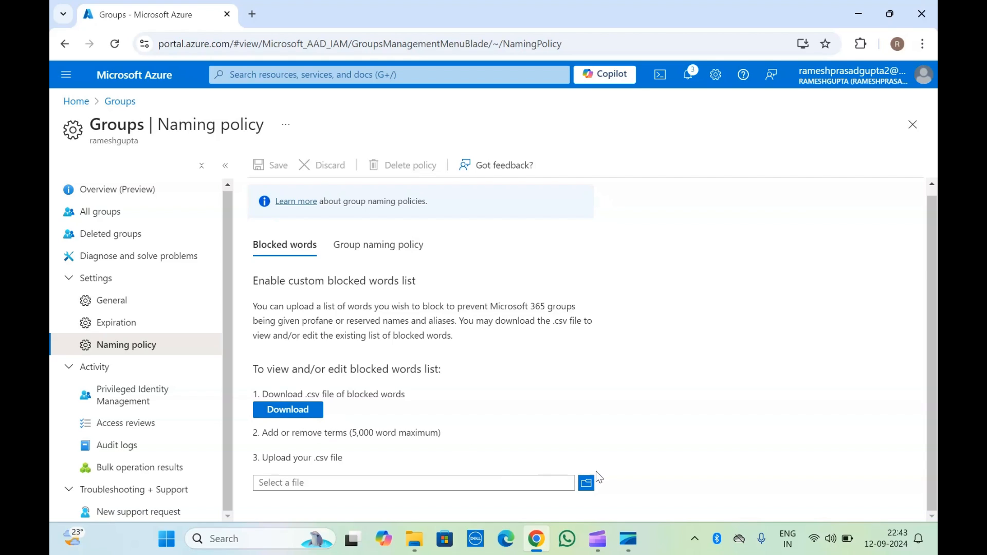
scroll(415, 341, "up", 1)
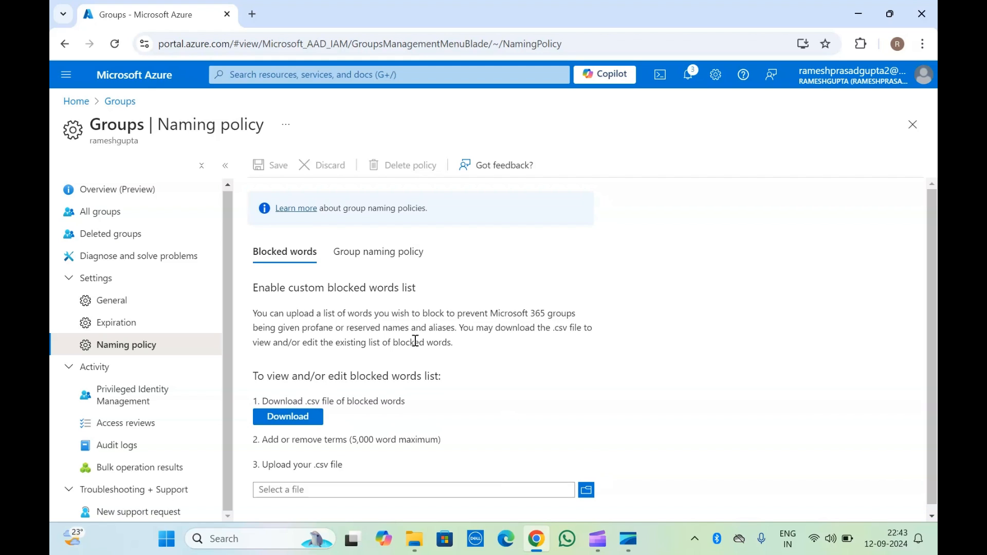
left_click(379, 255)
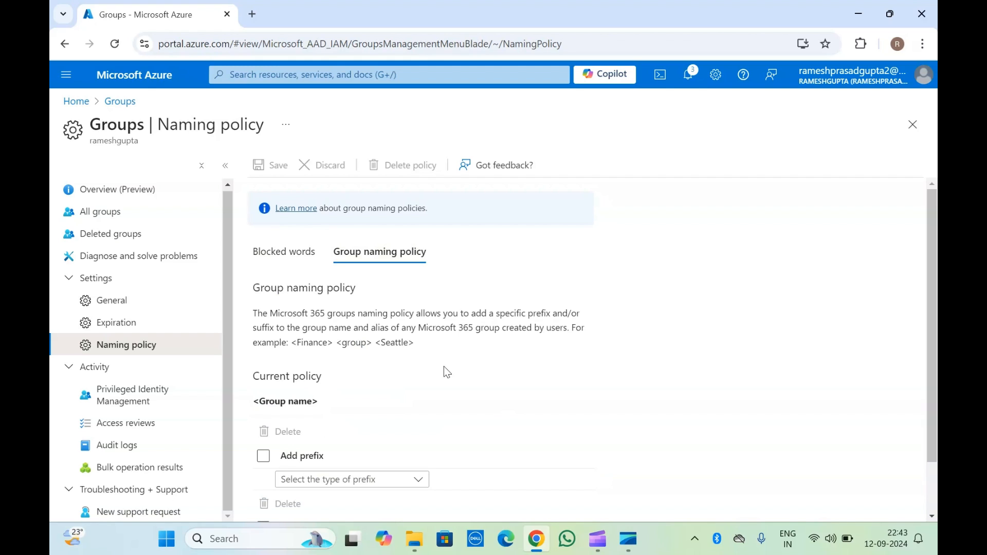
scroll(444, 367, "down", 1)
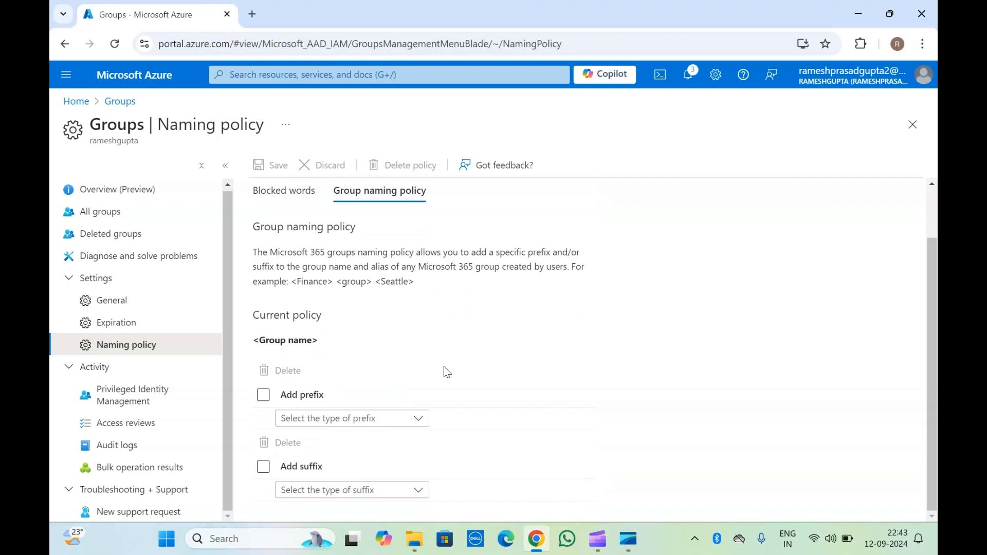
- Try adding an Attribute prefix to the group naming policy, and check the types offered for another prefix
left_click(330, 419)
left_click(308, 442)
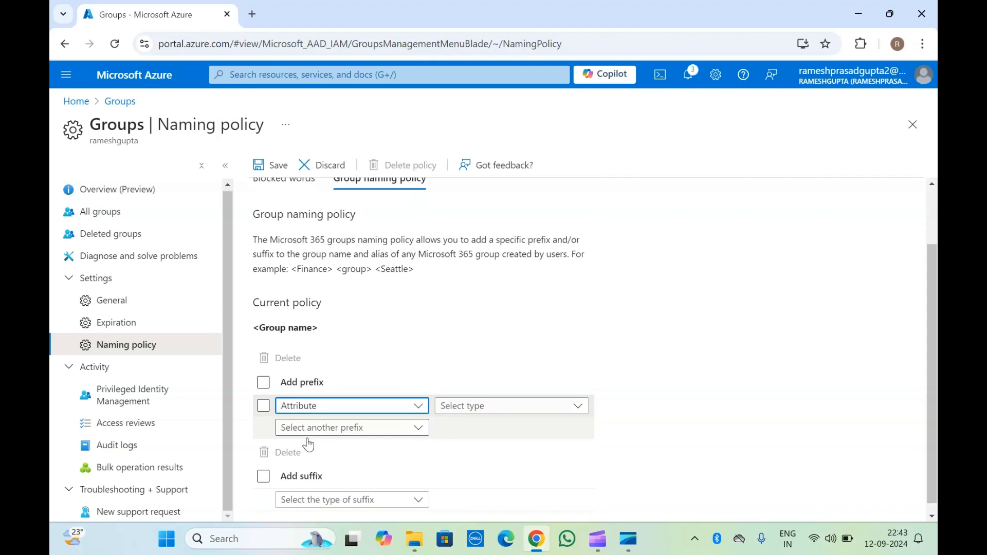
left_click(363, 418)
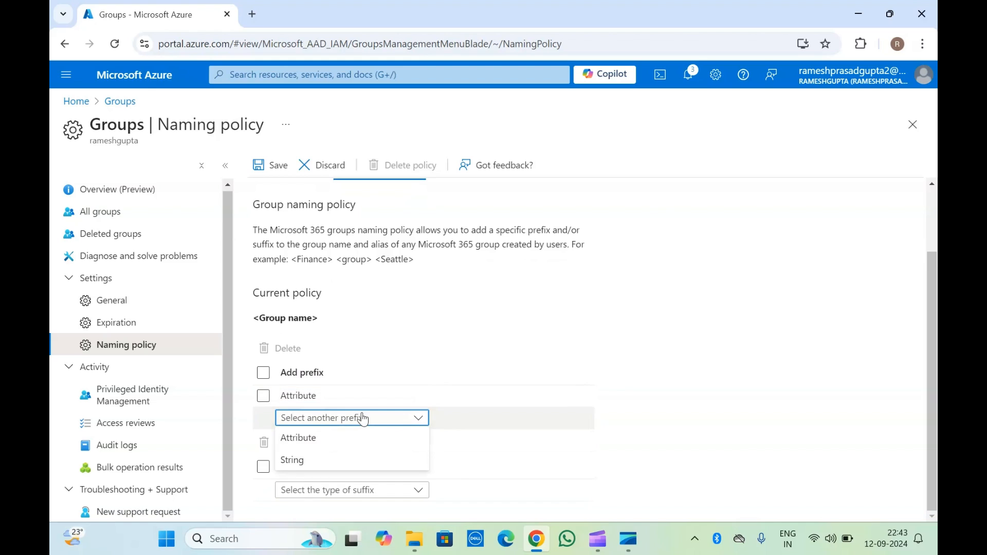
scroll(396, 269, "up", 3)
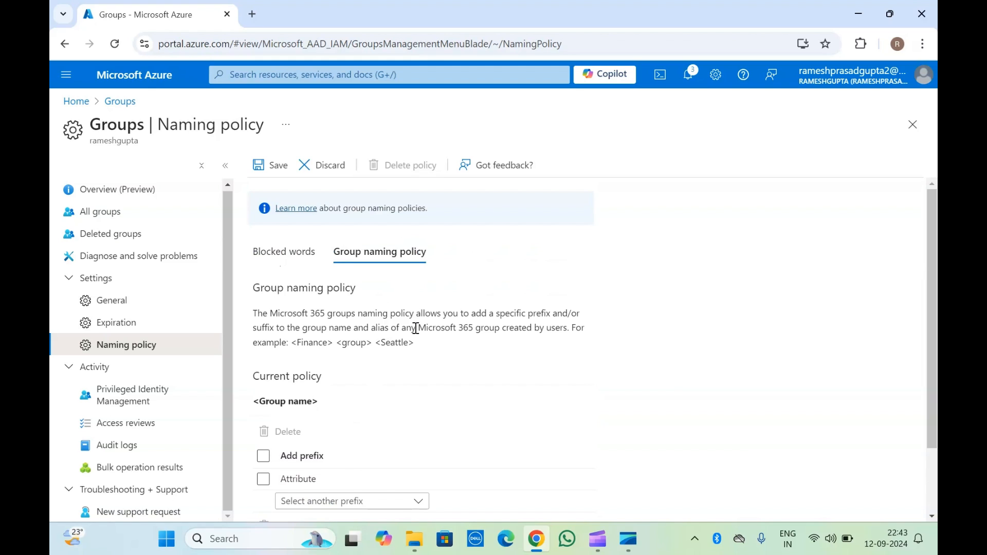
scroll(416, 328, "down", 3)
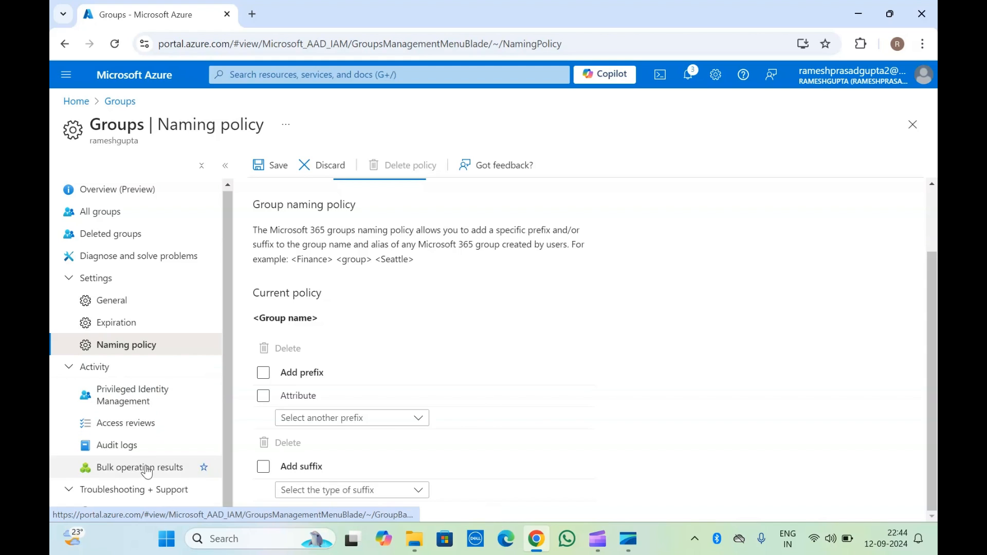
- Return to the list of all groups, discarding the unsaved naming policy edits
left_click(132, 490)
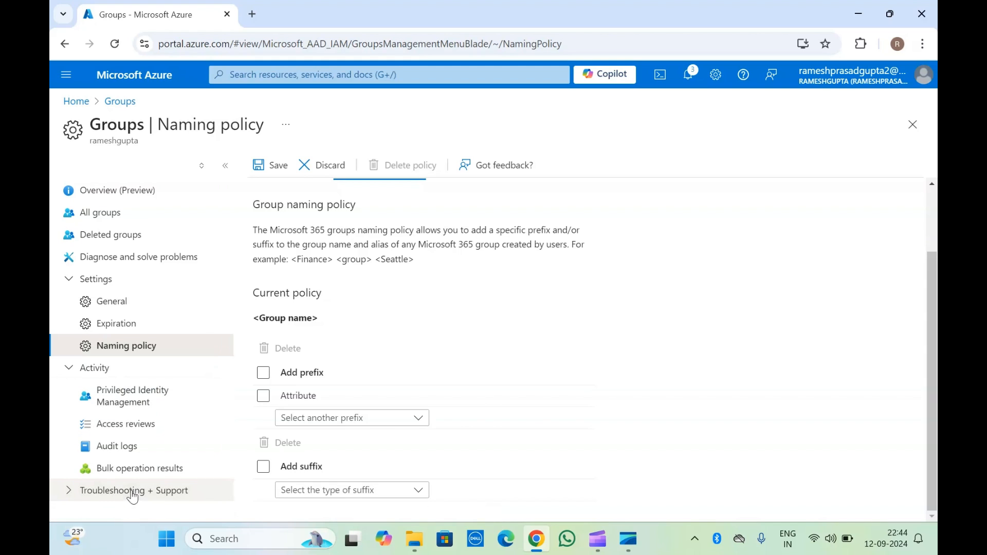
left_click(69, 492)
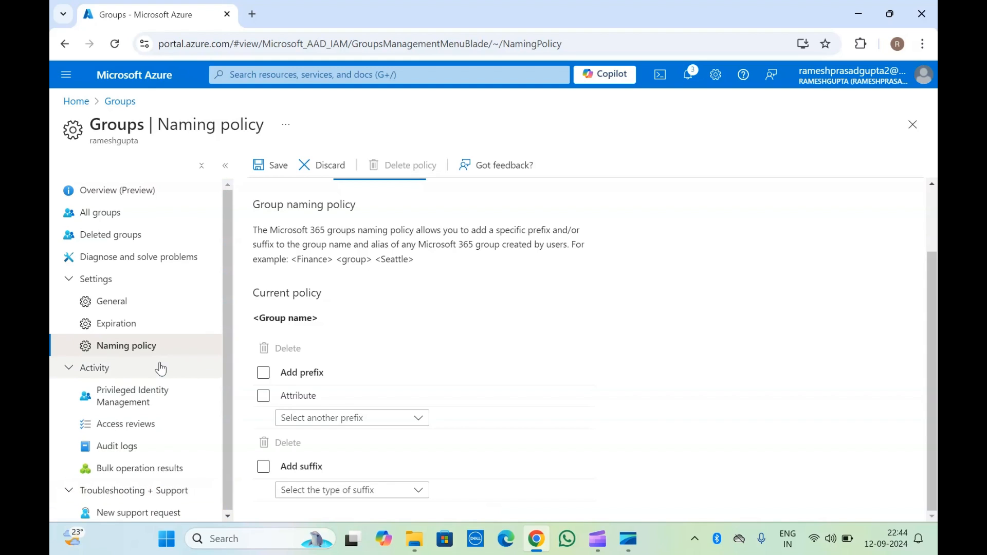
scroll(288, 264, "up", 2)
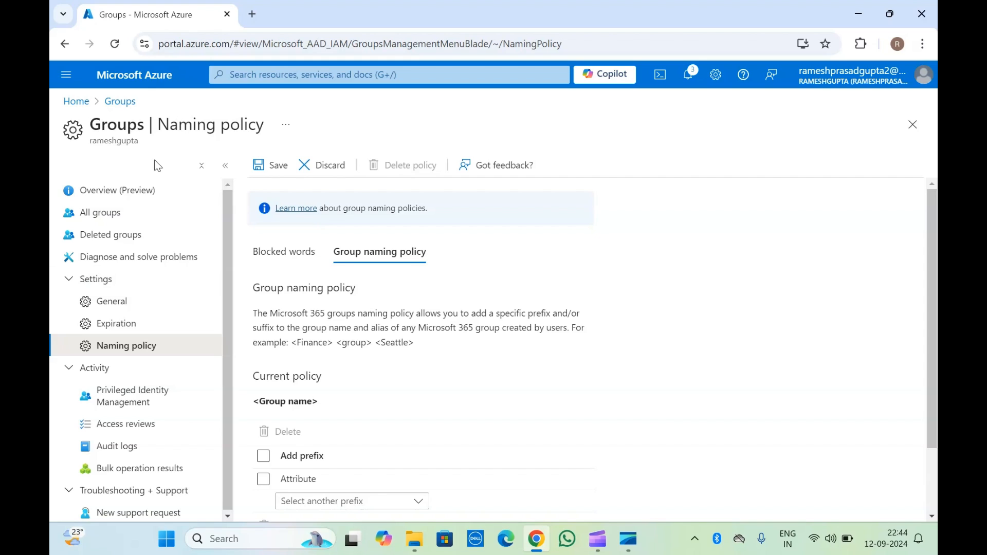
left_click(115, 220)
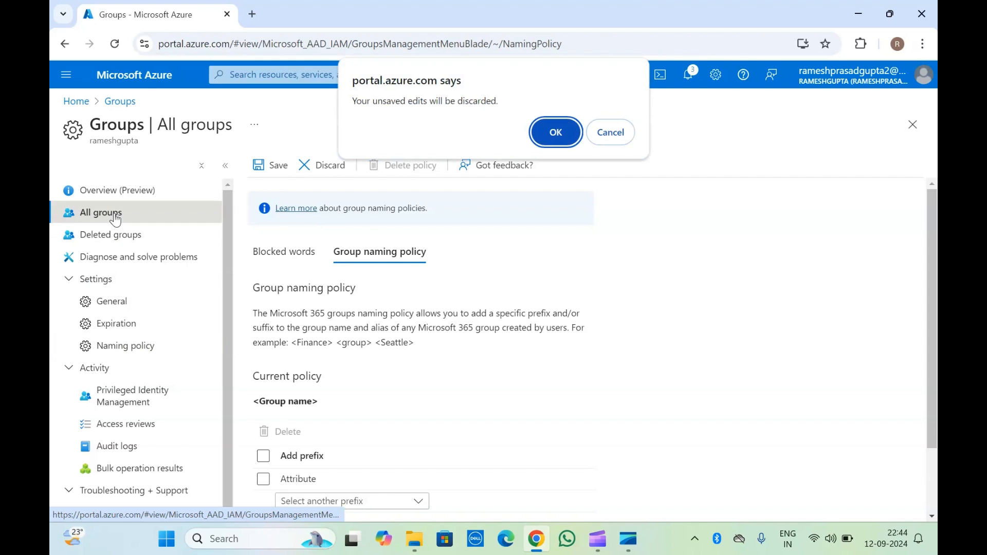
left_click(541, 135)
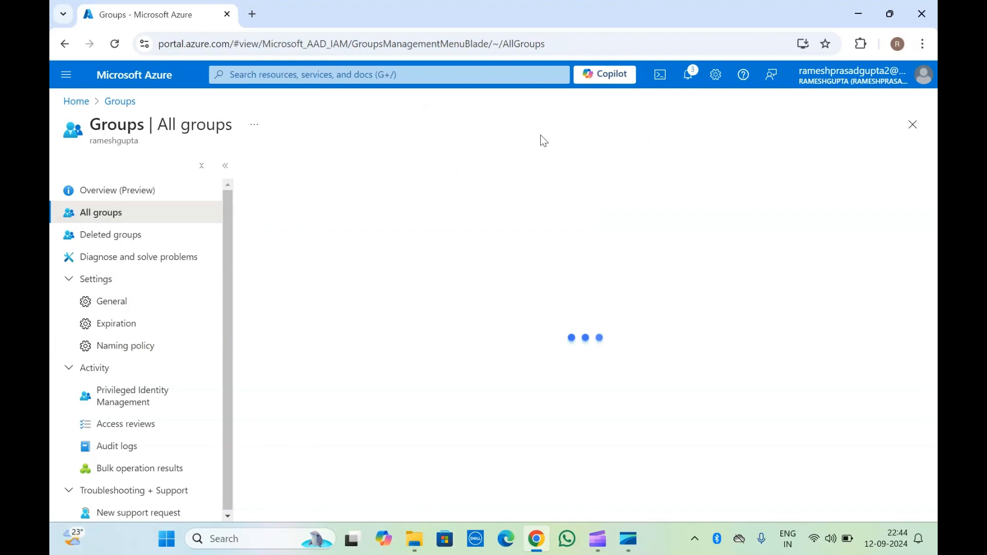